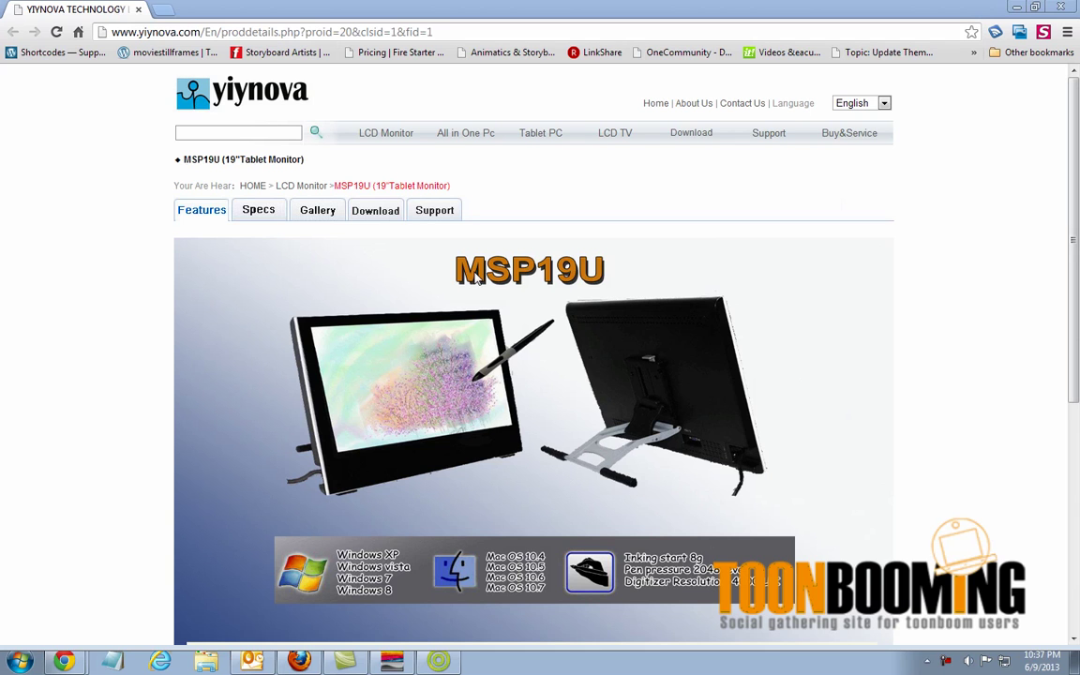
Browse the Yiynova product's Support, Gallery and Download tabs, then return to Features.
left_click(434, 210)
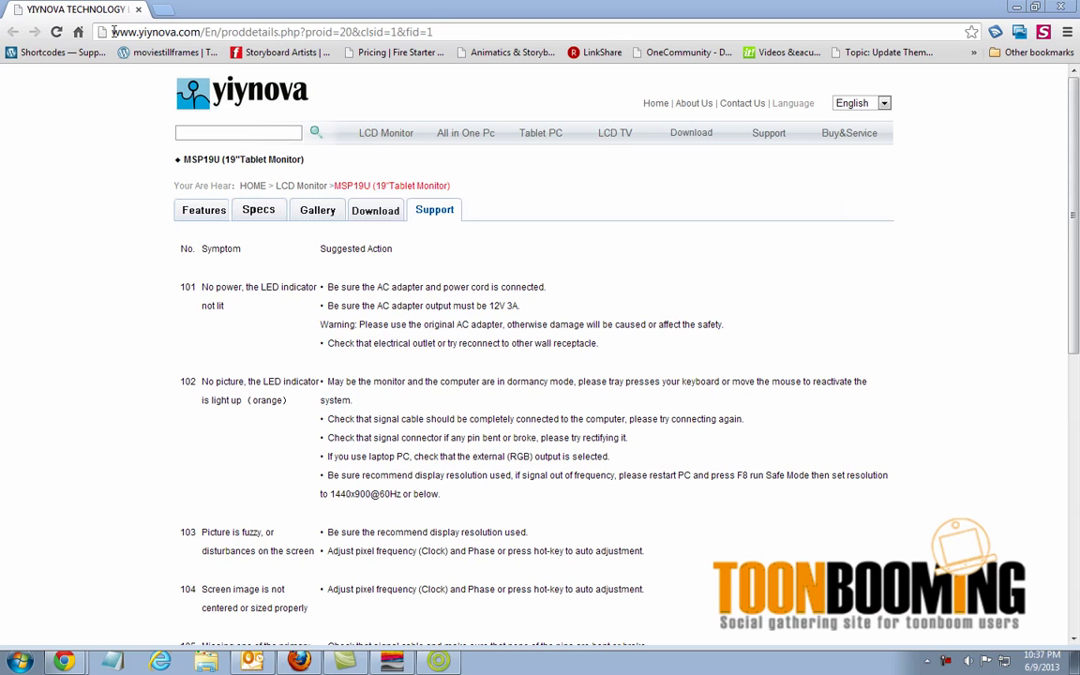
left_click(317, 210)
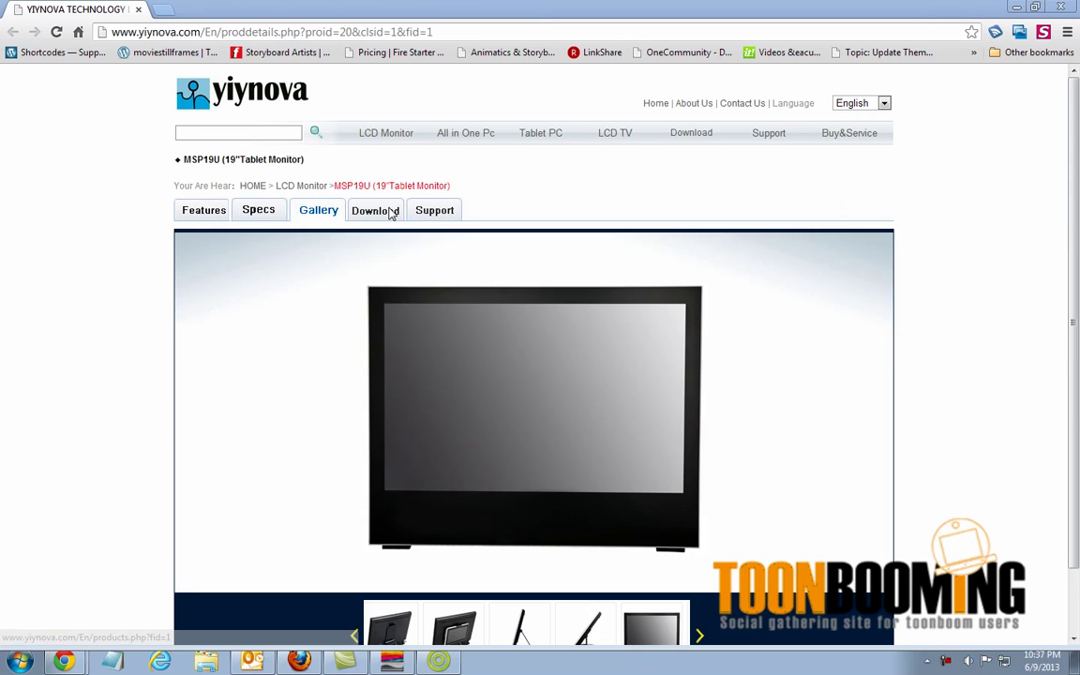
left_click(375, 210)
left_click(202, 210)
scroll(615, 300, "down", 3)
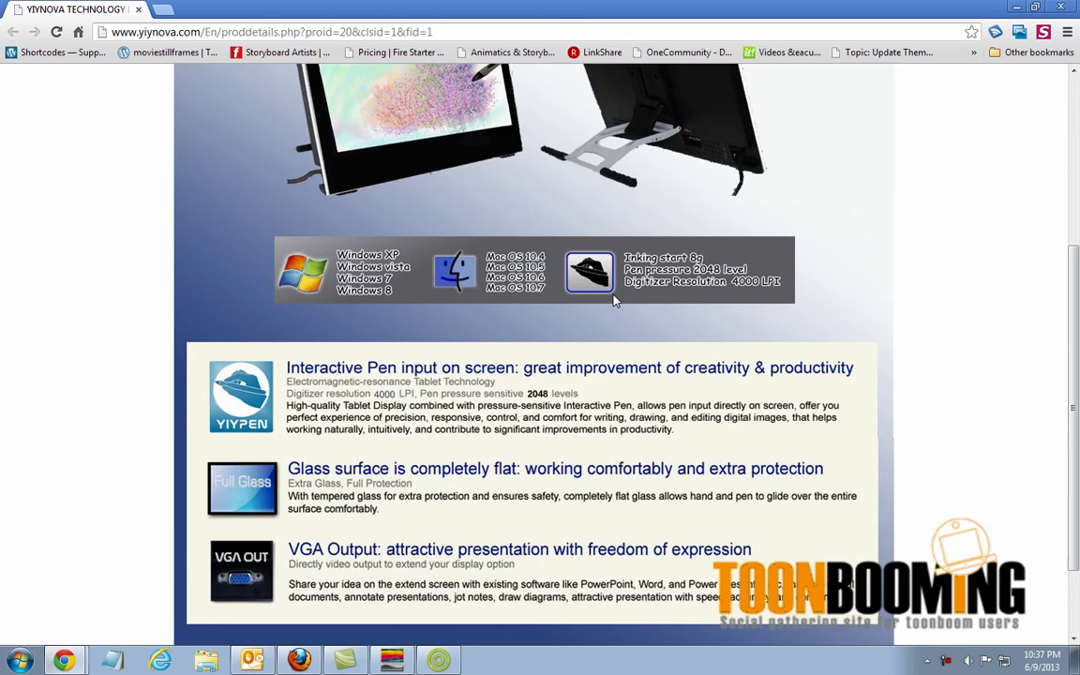
scroll(258, 223, "up", 3)
View the gallery, then open the MSP19U product page in a new tab and scroll to its features.
left_click(317, 212)
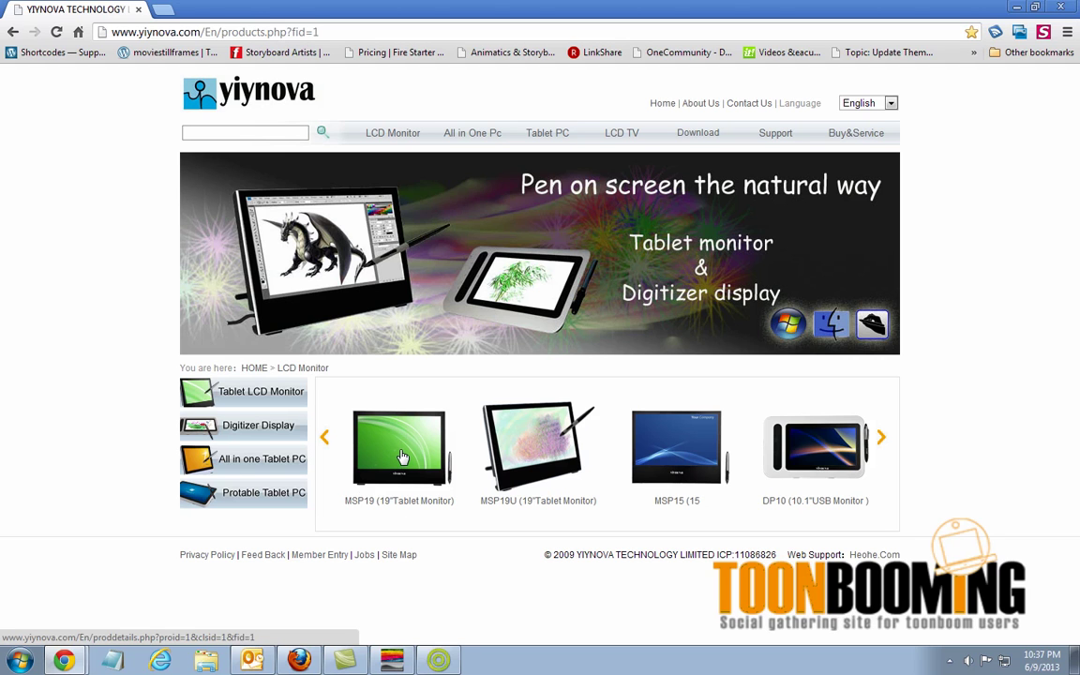
left_click(528, 461)
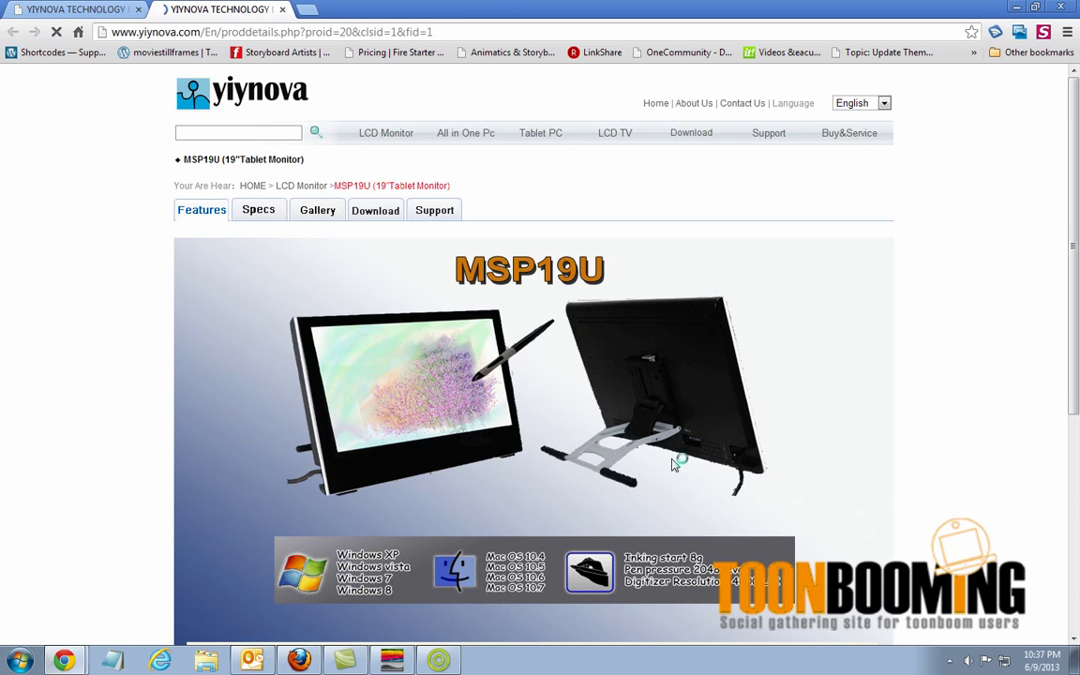
scroll(844, 438, "down", 3)
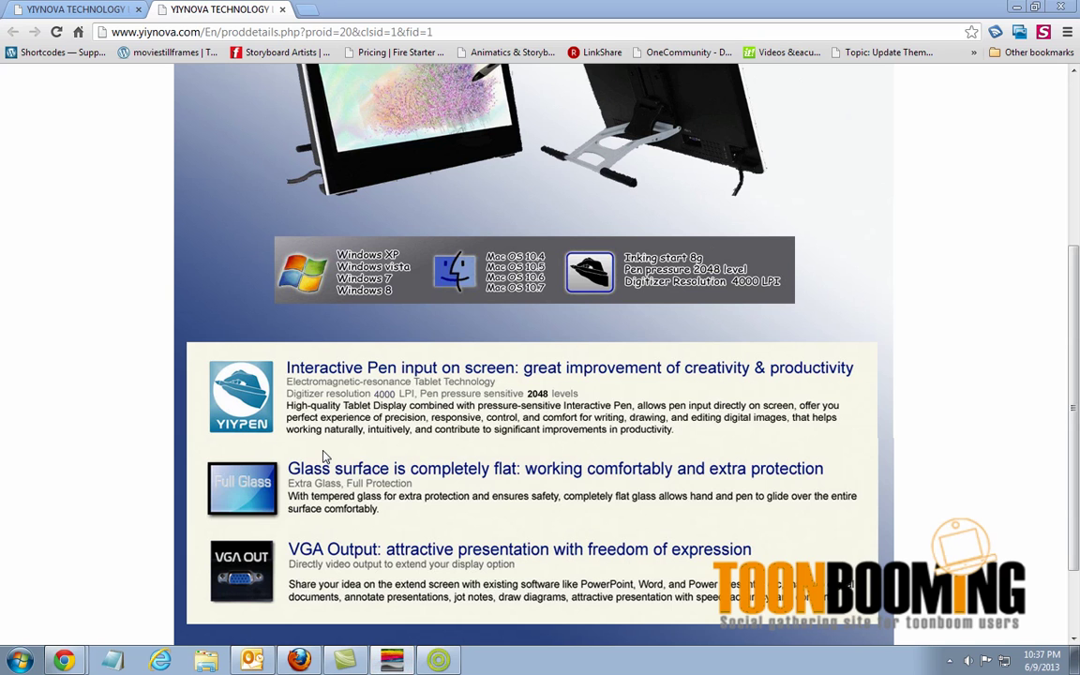
Minimize Chrome, Storyboard Pro and Animate Pro to reveal the desktop.
left_click(1017, 7)
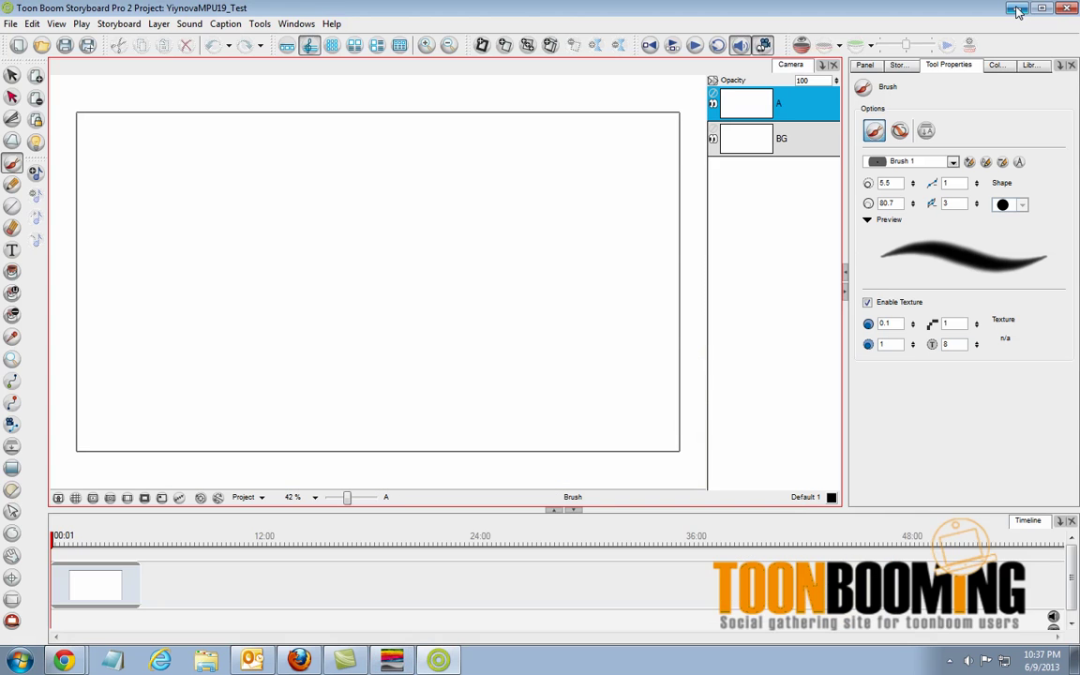
left_click(1016, 7)
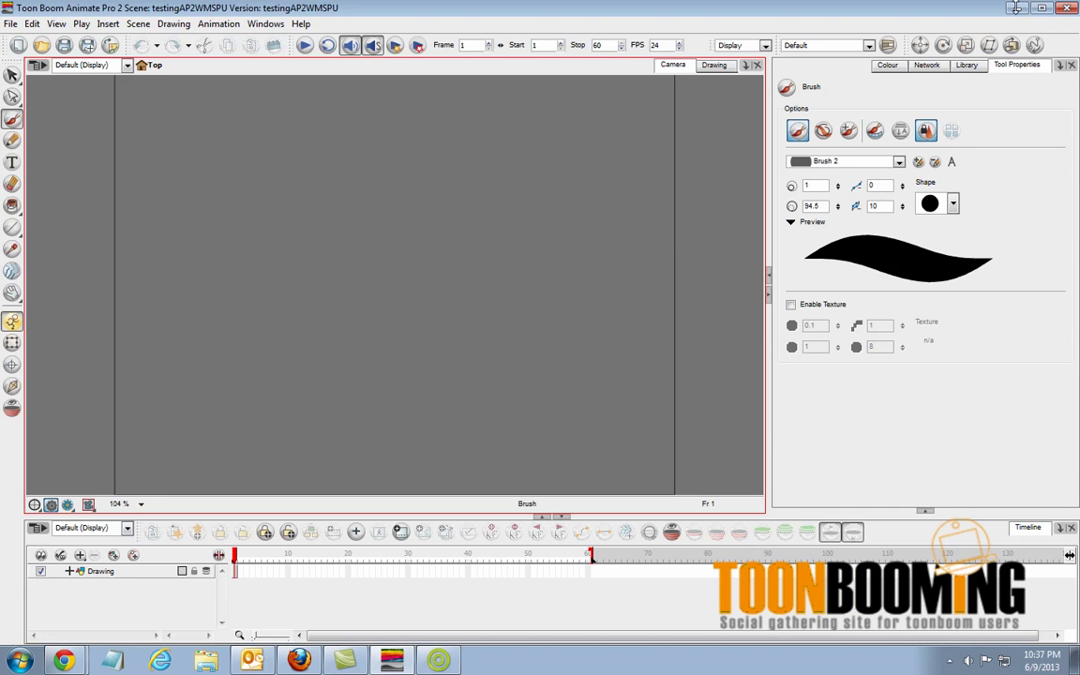
left_click(916, 7)
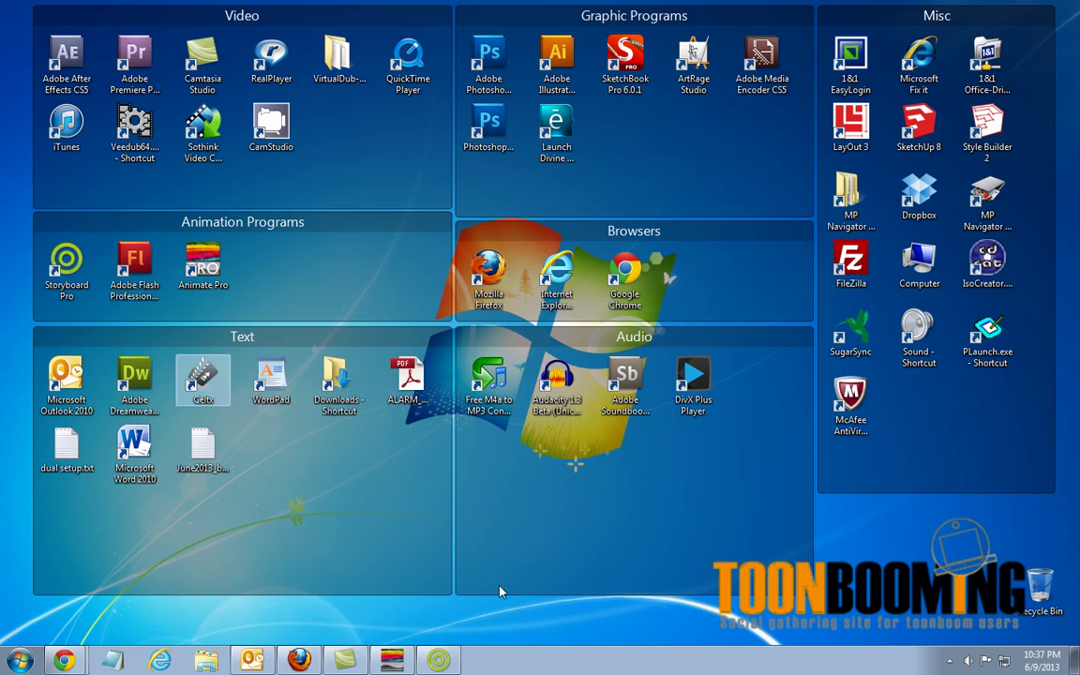
Open Screen Resolution and confirm the MSP19U stays at 1440 × 900.
right_click(905, 549)
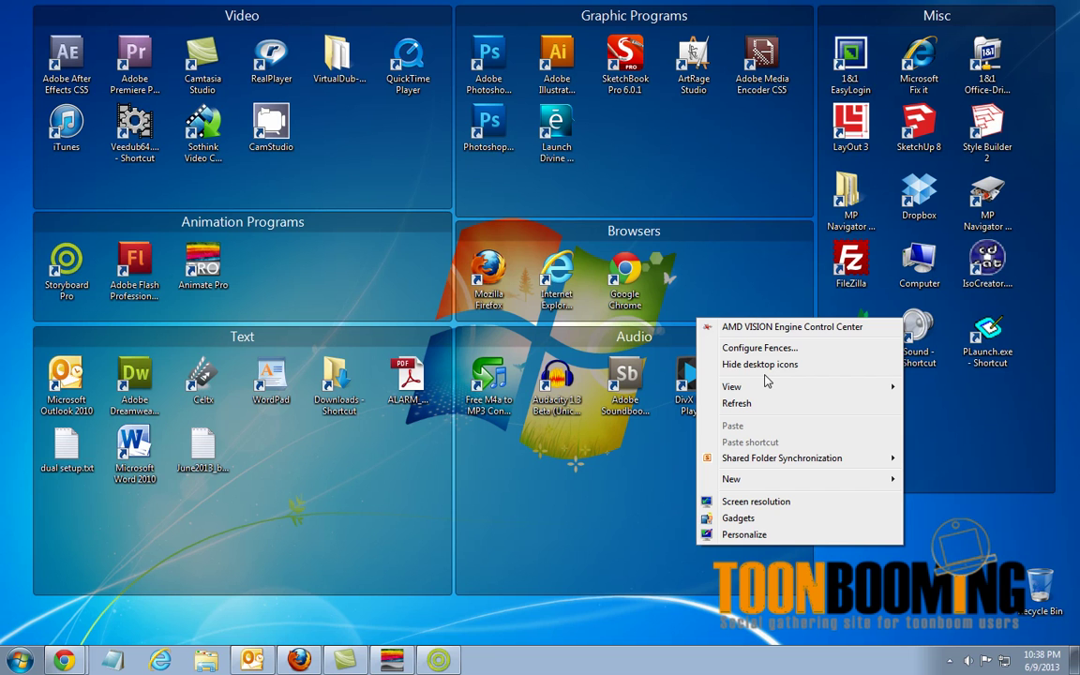
left_click(756, 501)
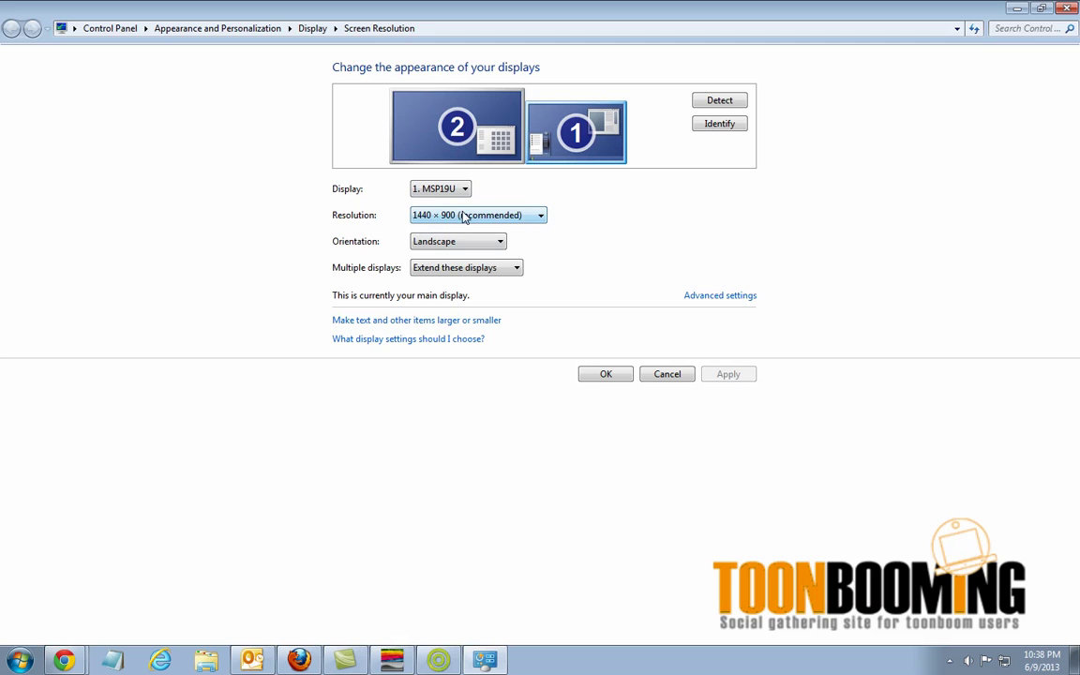
left_click(533, 215)
left_click(711, 216)
In Animate Pro, select the Drawing layer and zoom the timeline in on the first frames.
left_click(391, 661)
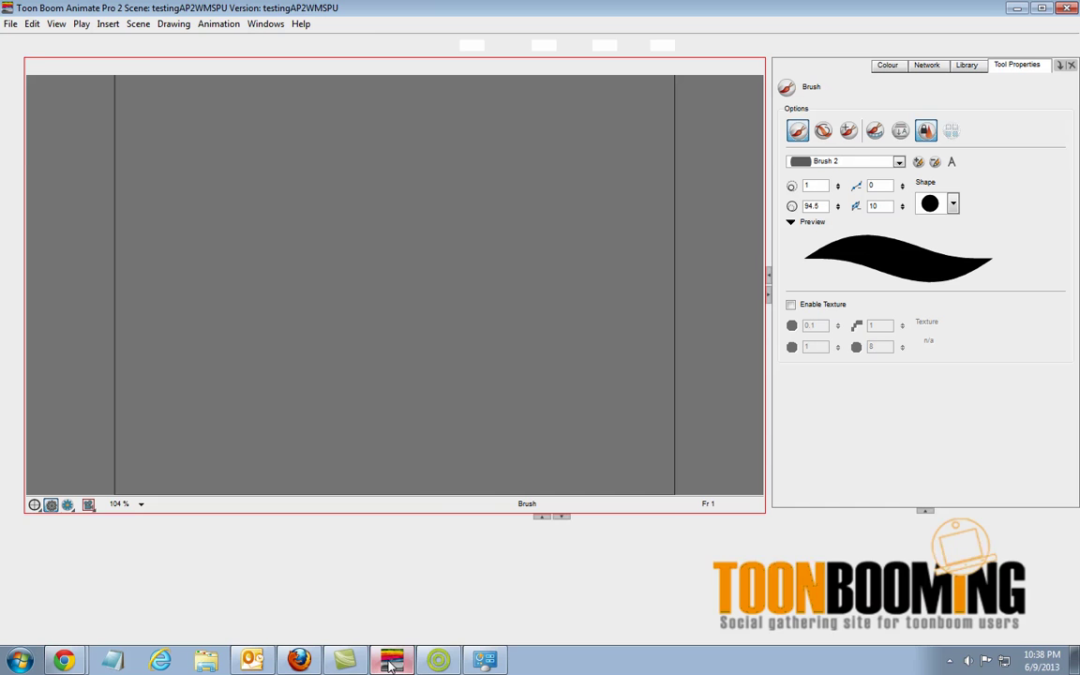
left_click(328, 607)
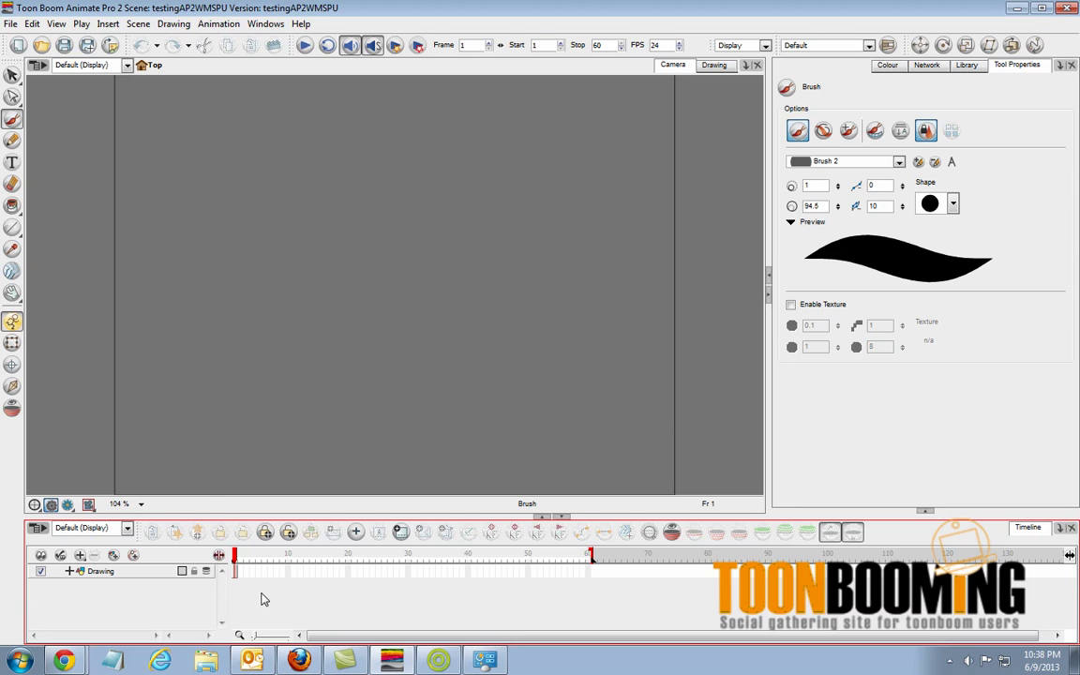
left_click(231, 571)
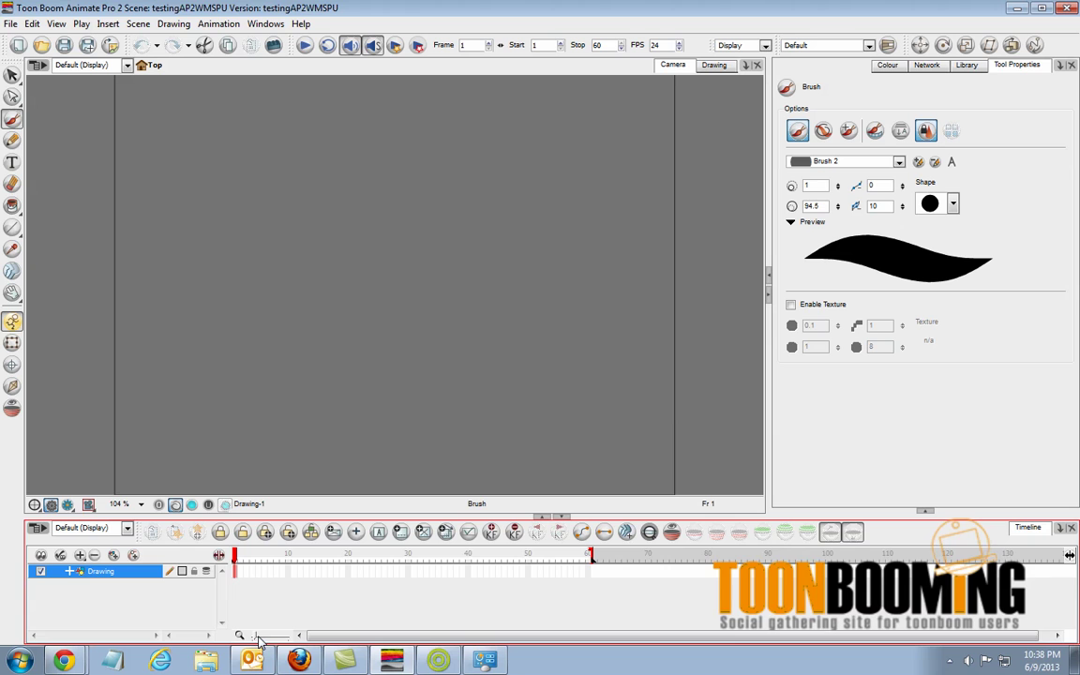
left_click_drag(255, 637, 288, 636)
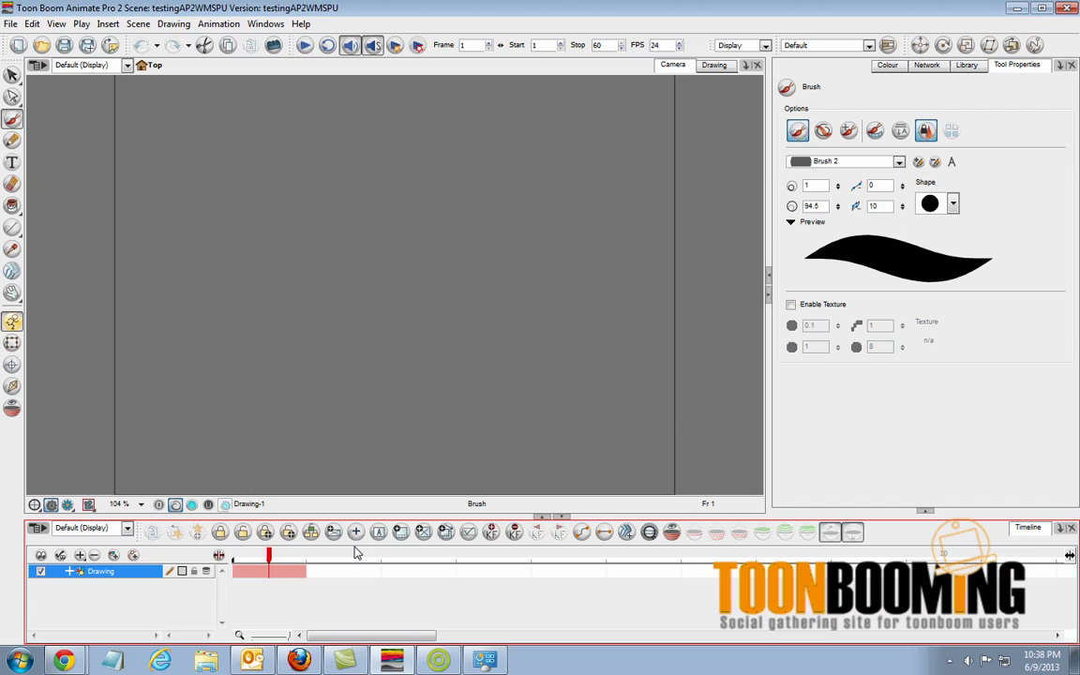
Paint thick black brush scribbles on frame 1: an S-curve, left-edge zigzags and top-left scribbles.
left_click(10, 74)
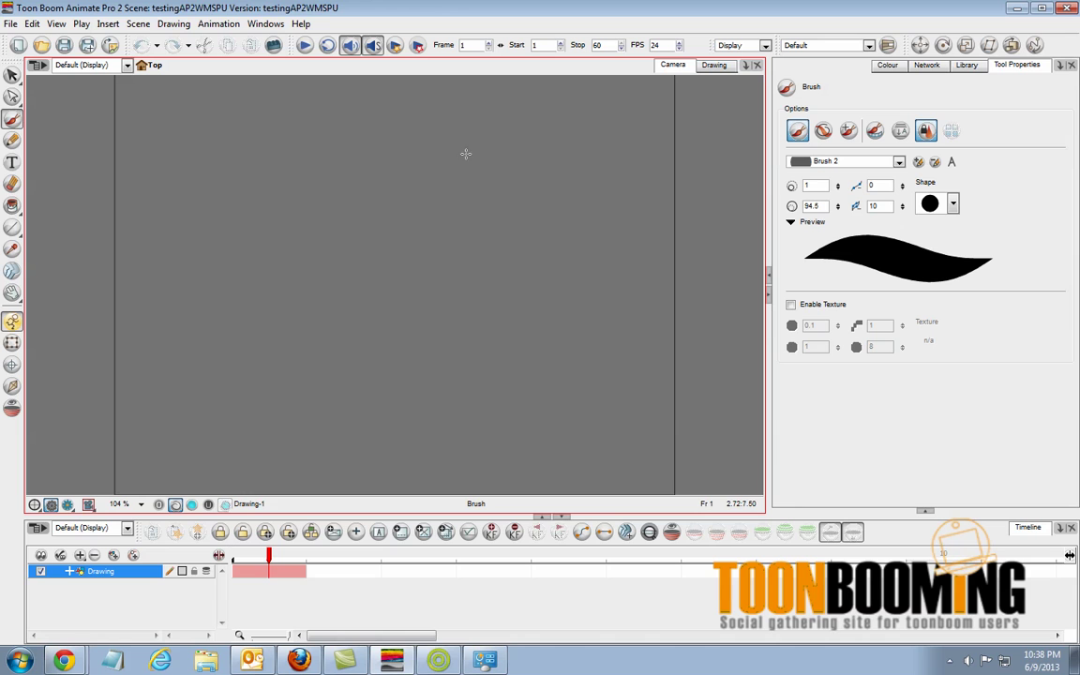
mouse_move(586, 139)
left_mouse_down()
mouse_move(540, 313)
mouse_move(390, 383)
left_mouse_up()
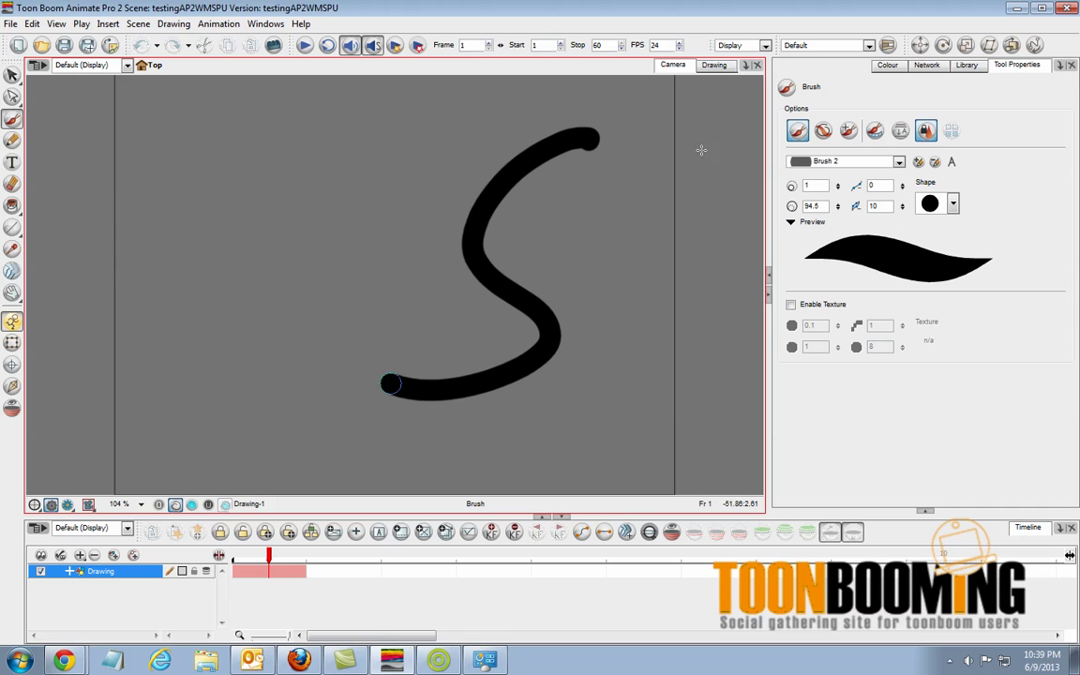
mouse_move(92, 212)
left_mouse_down()
mouse_move(70, 345)
mouse_move(101, 422)
mouse_move(82, 118)
mouse_move(57, 128)
left_mouse_up()
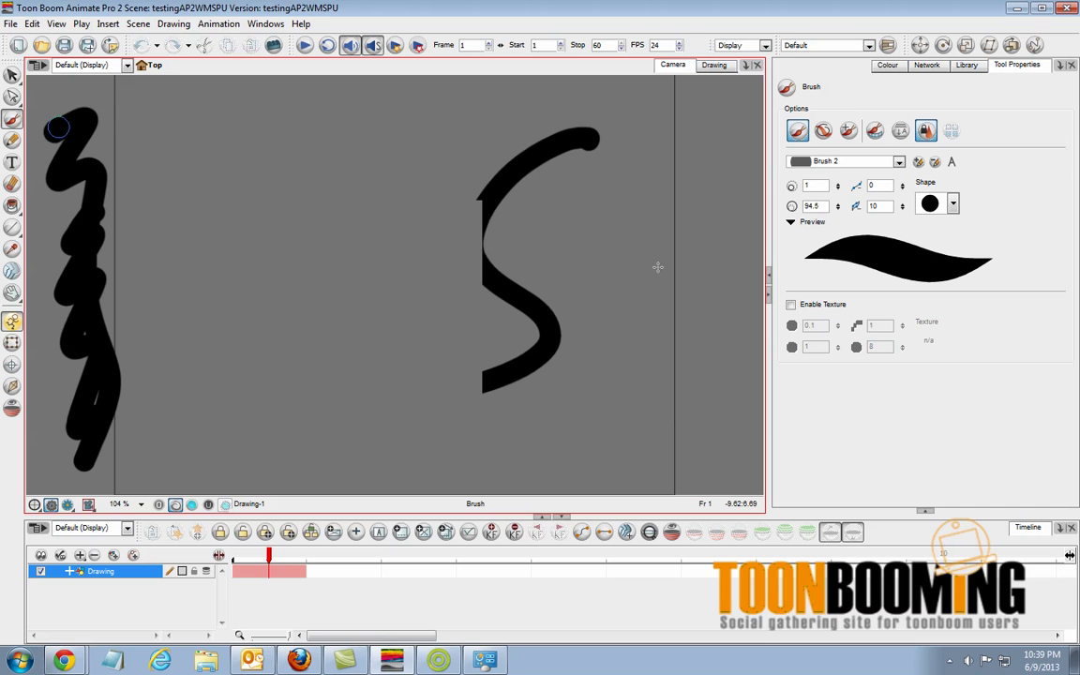
mouse_move(233, 96)
left_mouse_down()
mouse_move(122, 310)
mouse_move(208, 147)
mouse_move(160, 216)
mouse_move(121, 206)
mouse_move(188, 216)
left_mouse_up()
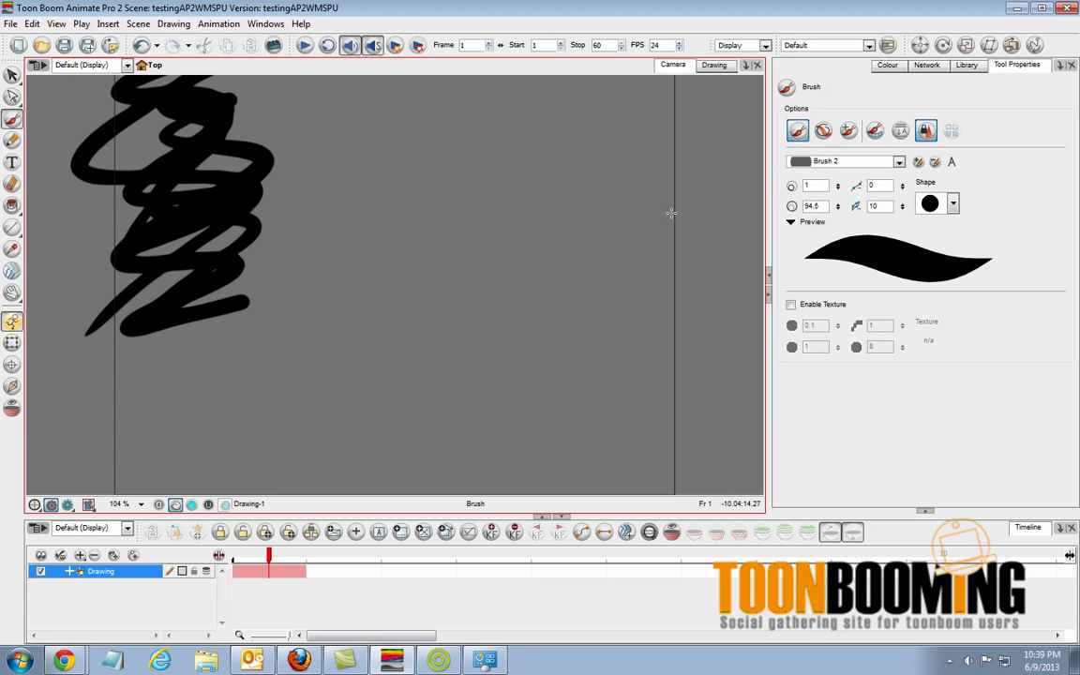
mouse_move(188, 169)
left_mouse_down()
mouse_move(226, 186)
mouse_move(114, 168)
mouse_move(171, 217)
mouse_move(88, 184)
mouse_move(225, 164)
mouse_move(244, 177)
mouse_move(200, 220)
left_mouse_up()
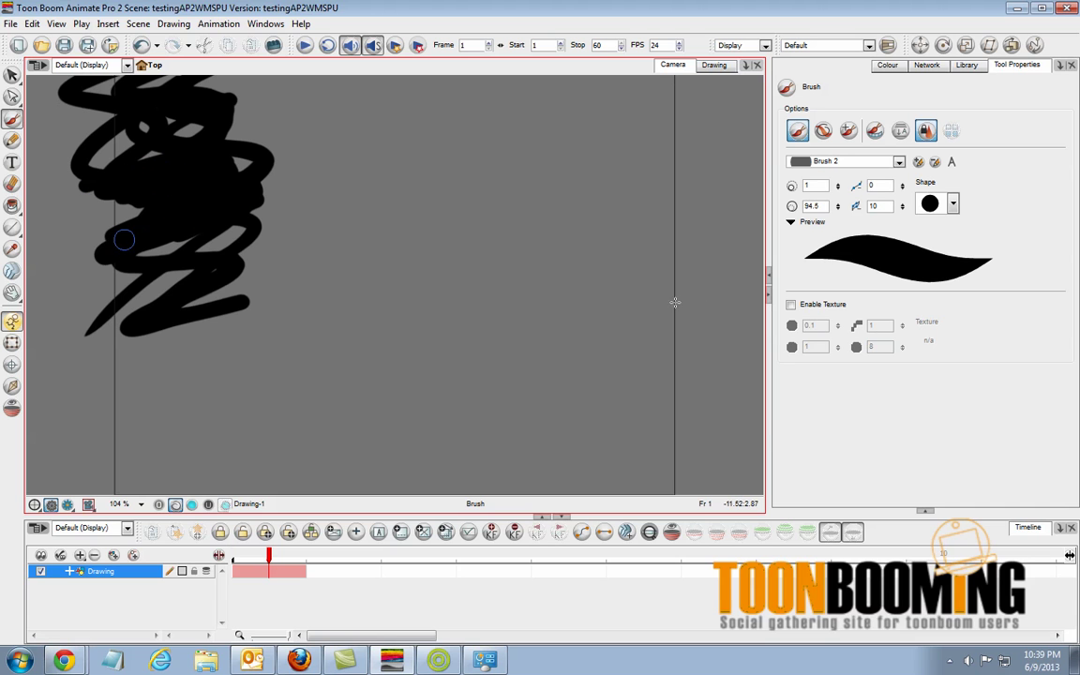
mouse_move(133, 245)
left_mouse_down()
mouse_move(188, 356)
mouse_move(225, 328)
mouse_move(211, 117)
mouse_move(216, 371)
left_mouse_up()
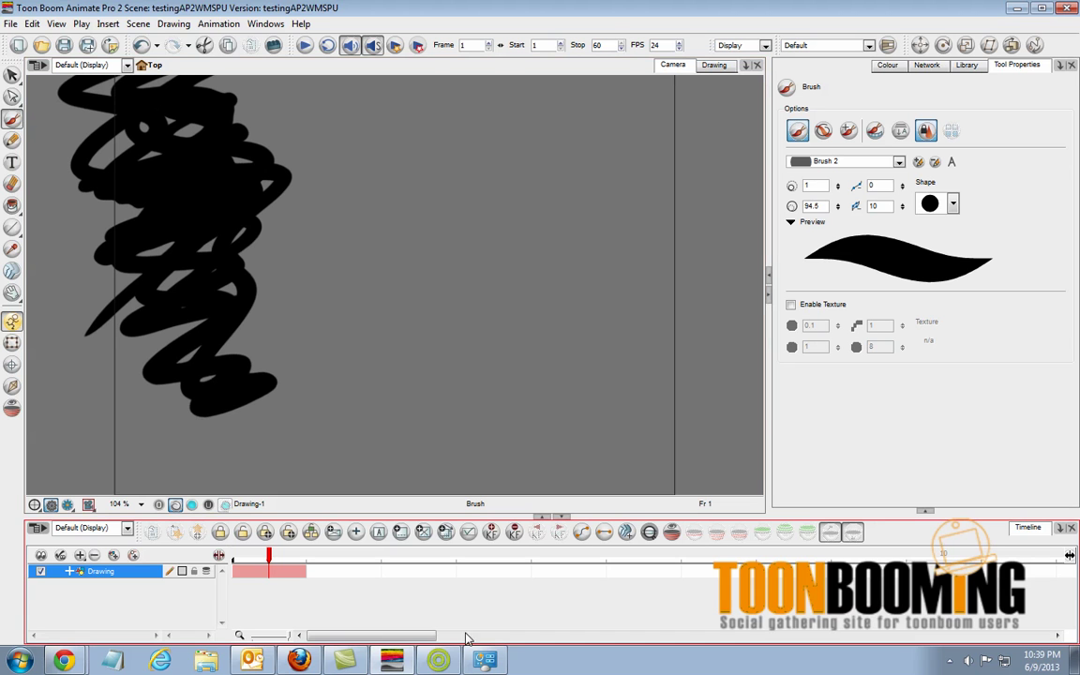
left_click(440, 661)
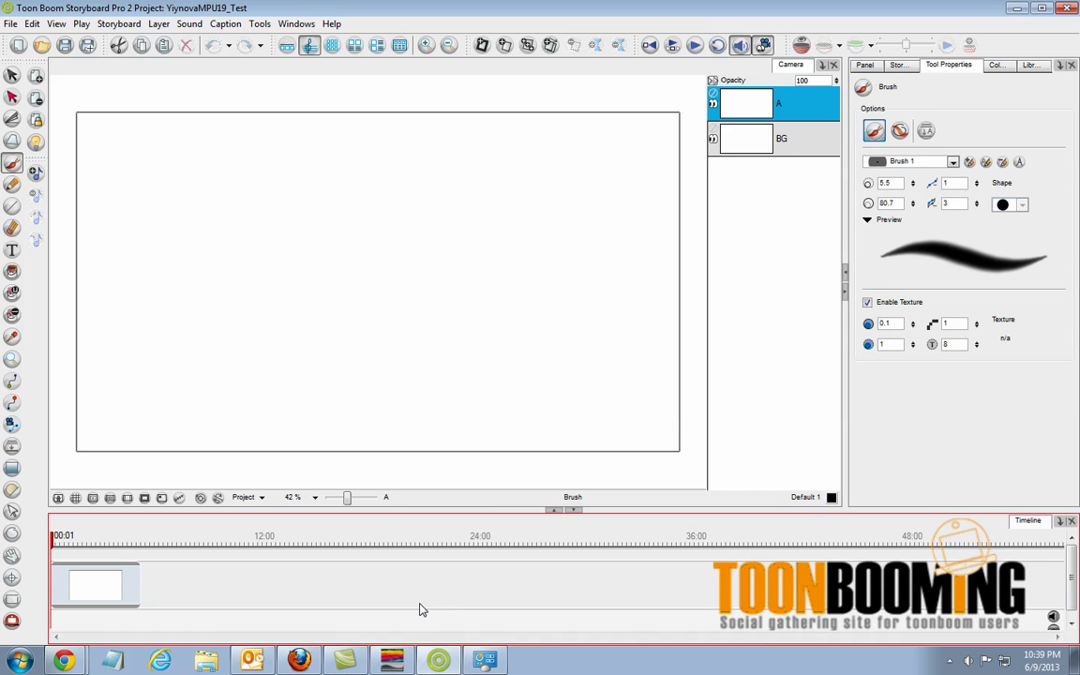
Brush a looping stroke and dense left-side zigzags on layer A, then undo the looping stroke.
mouse_move(575, 190)
left_mouse_down()
mouse_move(409, 314)
mouse_move(406, 379)
mouse_move(466, 378)
mouse_move(600, 293)
mouse_move(371, 224)
mouse_move(339, 378)
left_mouse_up()
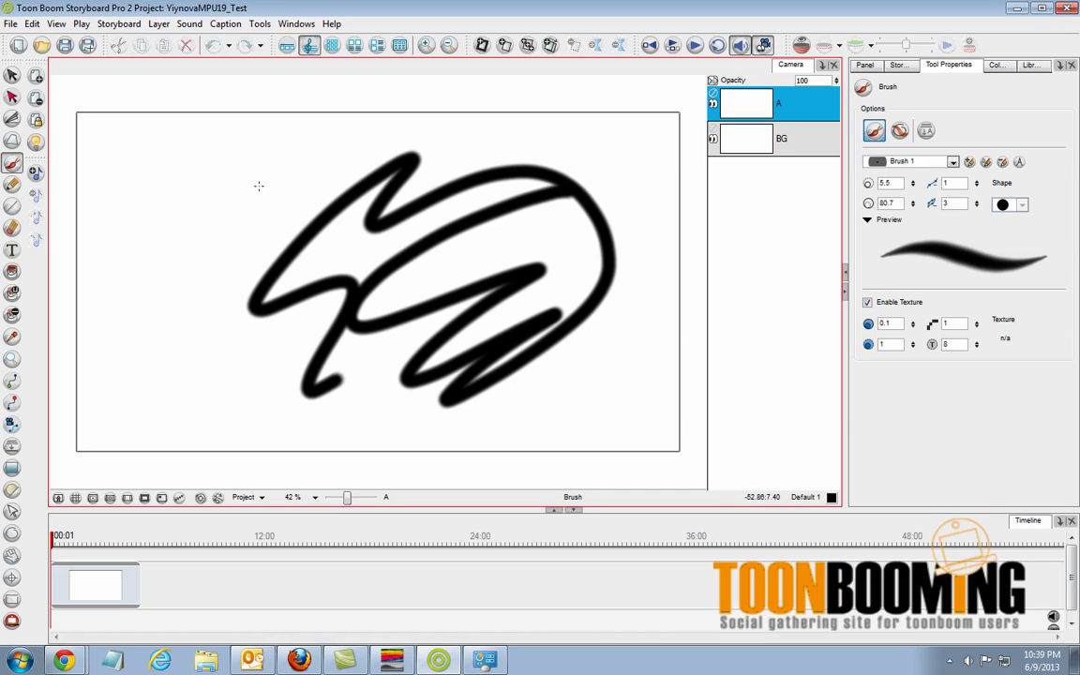
mouse_move(251, 142)
left_mouse_down()
mouse_move(188, 198)
mouse_move(220, 392)
left_mouse_up()
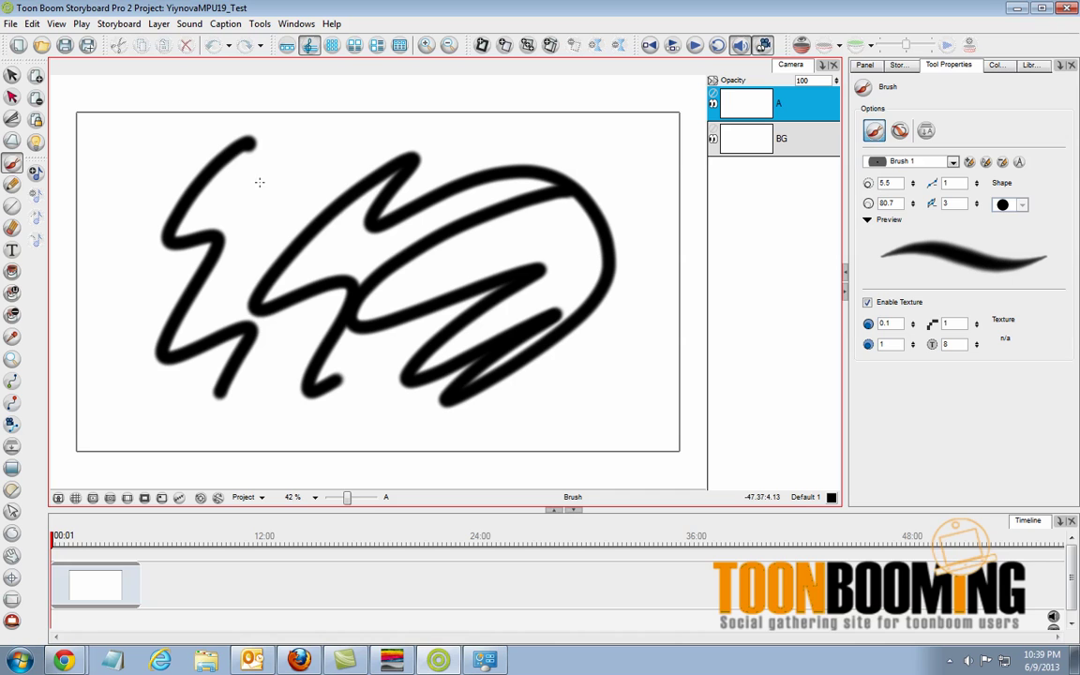
mouse_move(165, 86)
left_mouse_down()
mouse_move(131, 164)
mouse_move(187, 89)
mouse_move(141, 75)
mouse_move(225, 141)
mouse_move(103, 70)
mouse_move(188, 117)
mouse_move(50, 192)
mouse_move(160, 305)
mouse_move(187, 169)
mouse_move(113, 201)
mouse_move(206, 188)
mouse_move(70, 220)
mouse_move(52, 258)
mouse_move(47, 366)
mouse_move(187, 377)
left_mouse_up()
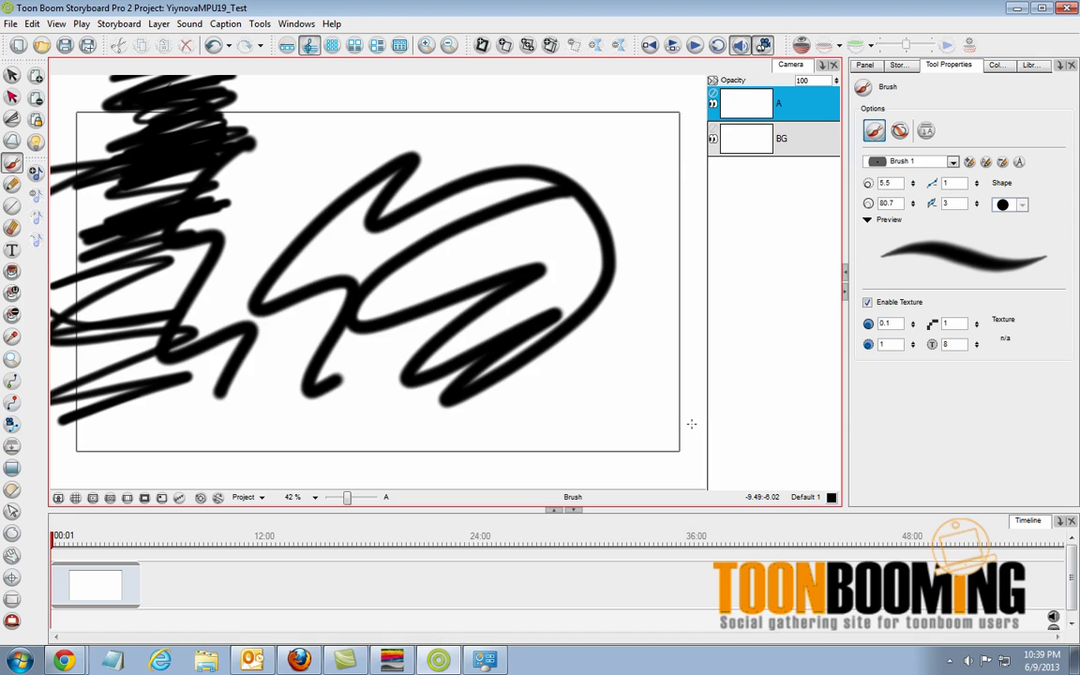
key("ctrl+z")
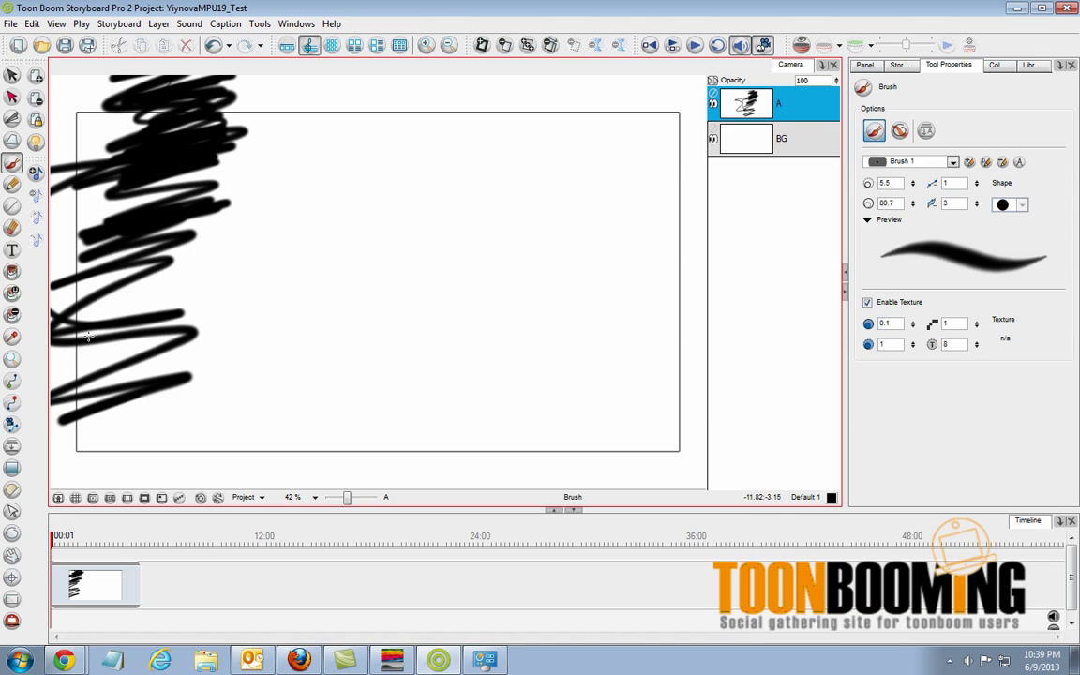
Minimize Animate Pro and set Multiple displays to 'Show desktop only on 1', keeping the change.
left_click(1016, 7)
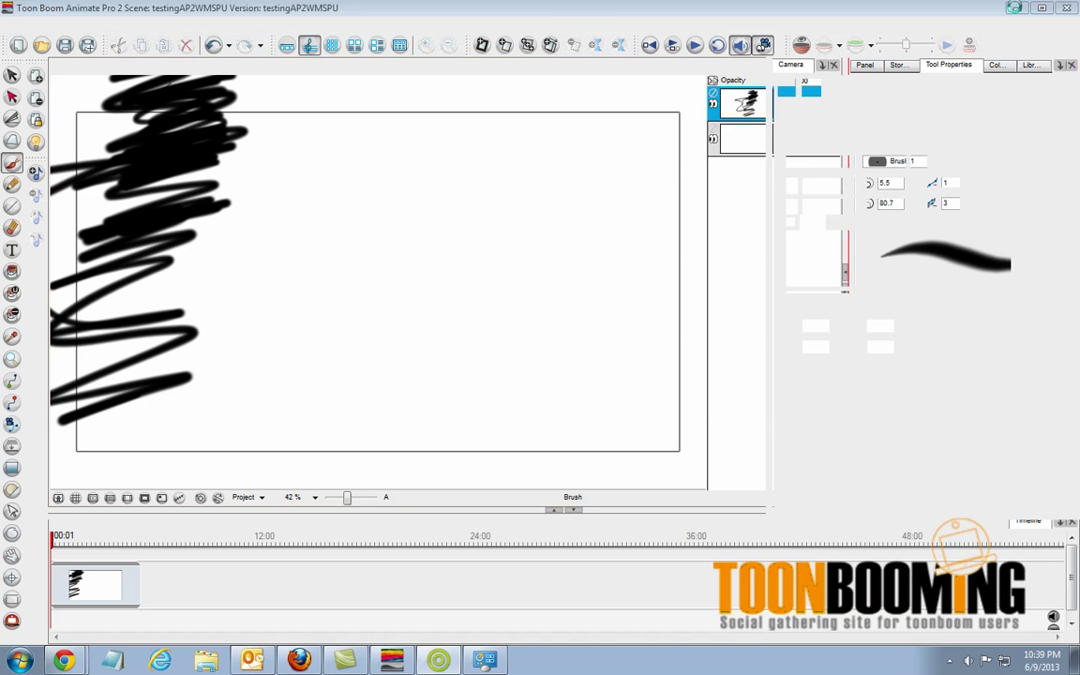
left_click(1016, 8)
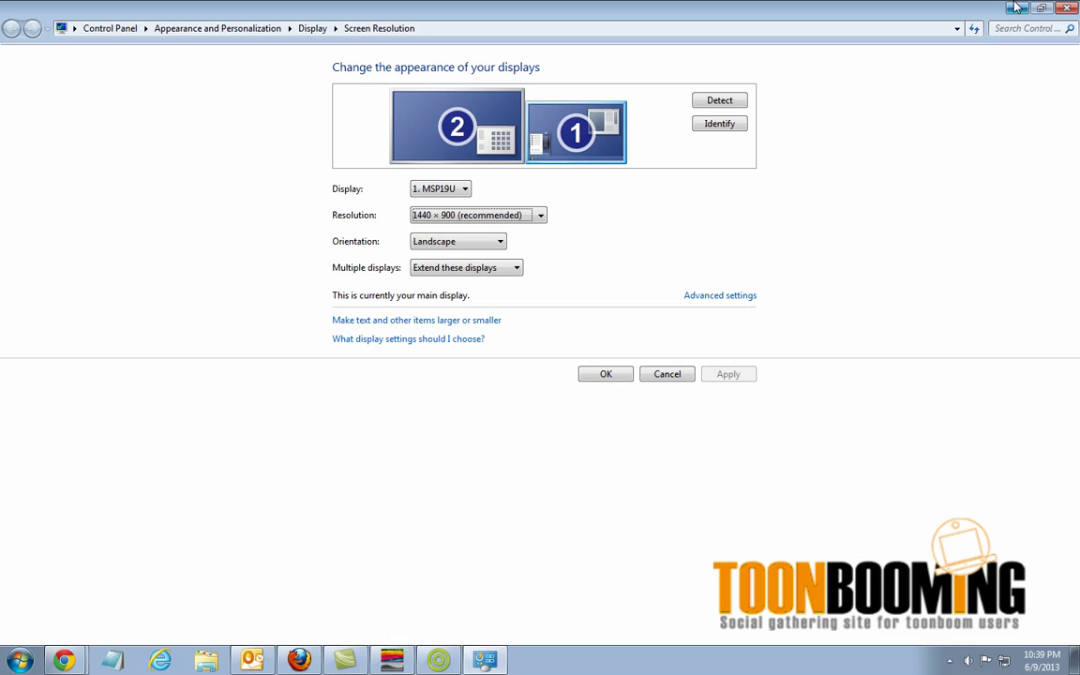
left_click(454, 271)
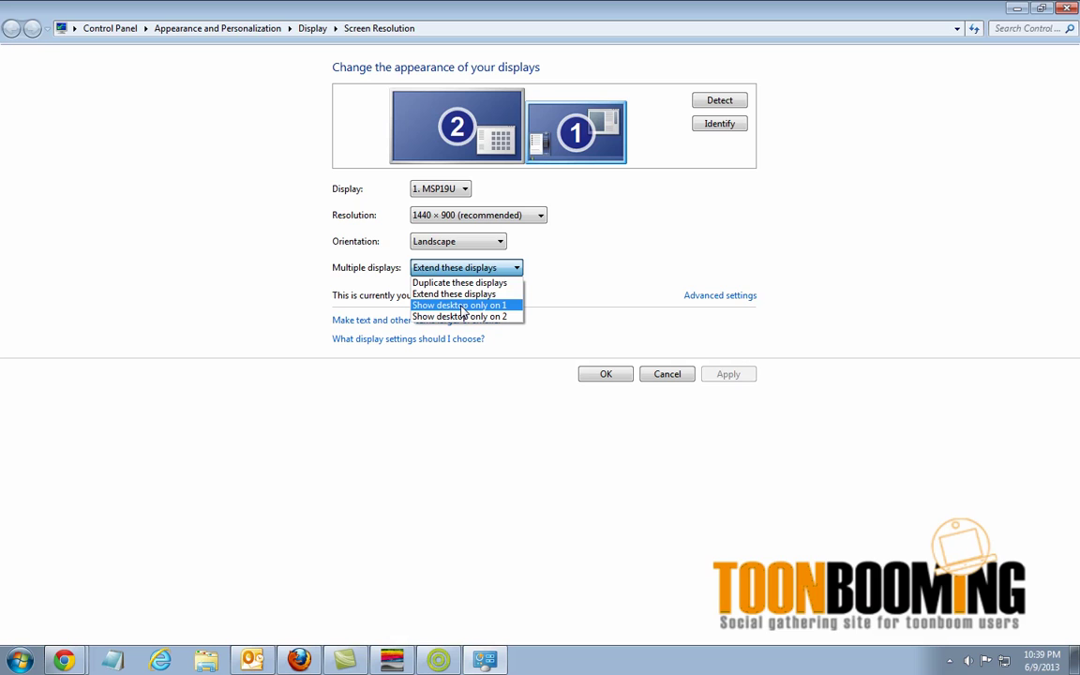
left_click(476, 306)
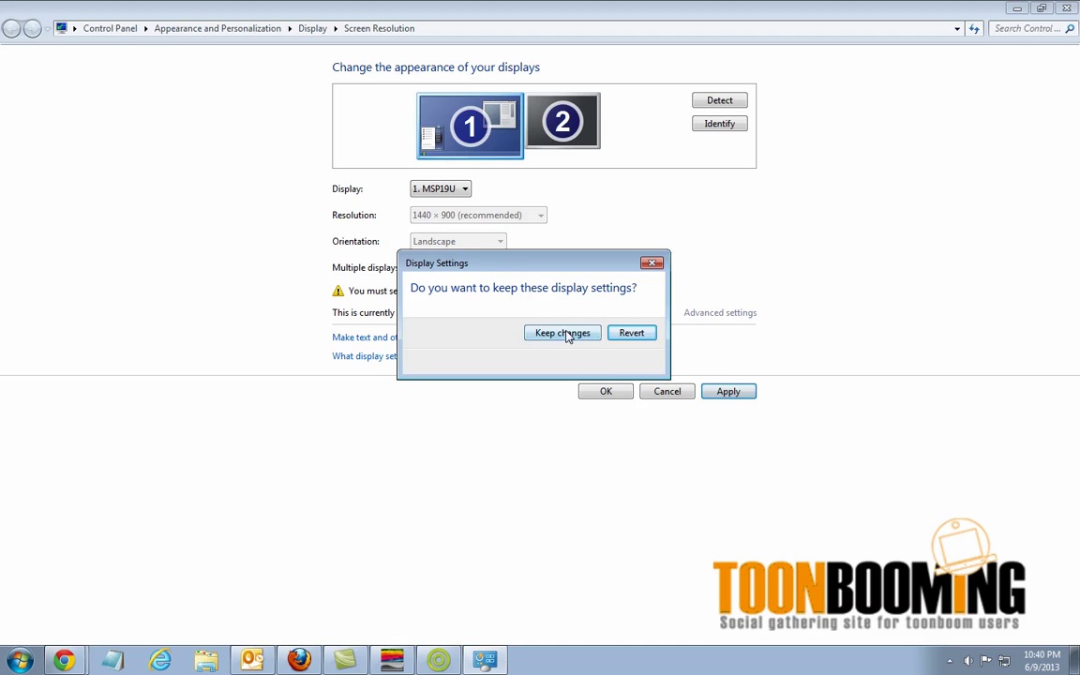
left_click(563, 333)
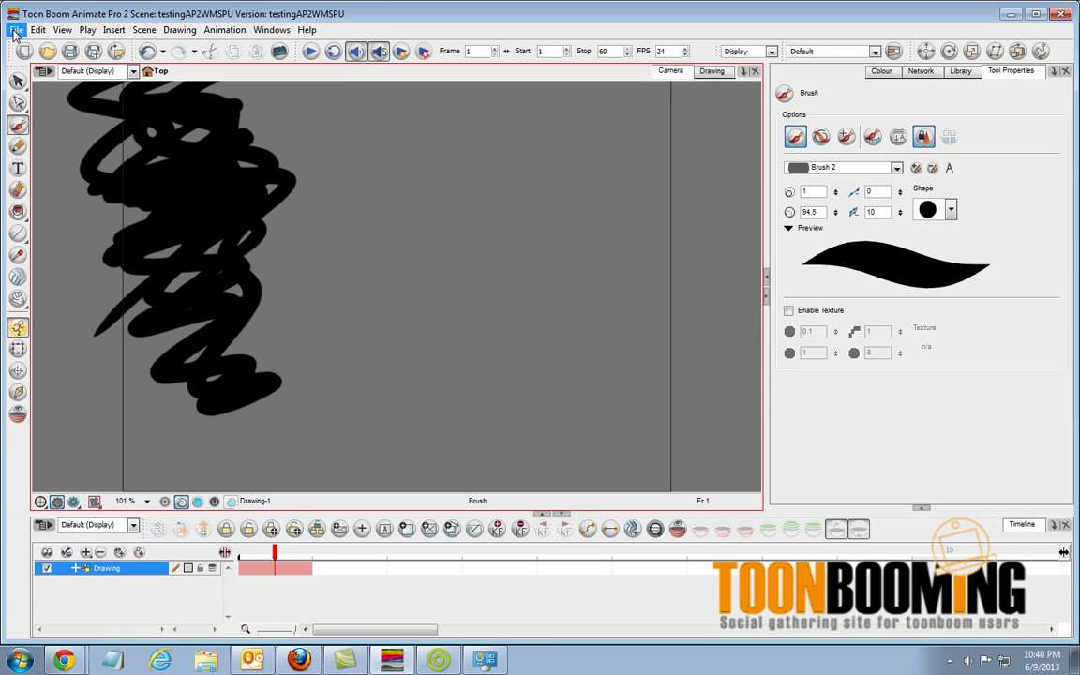
left_click(16, 30)
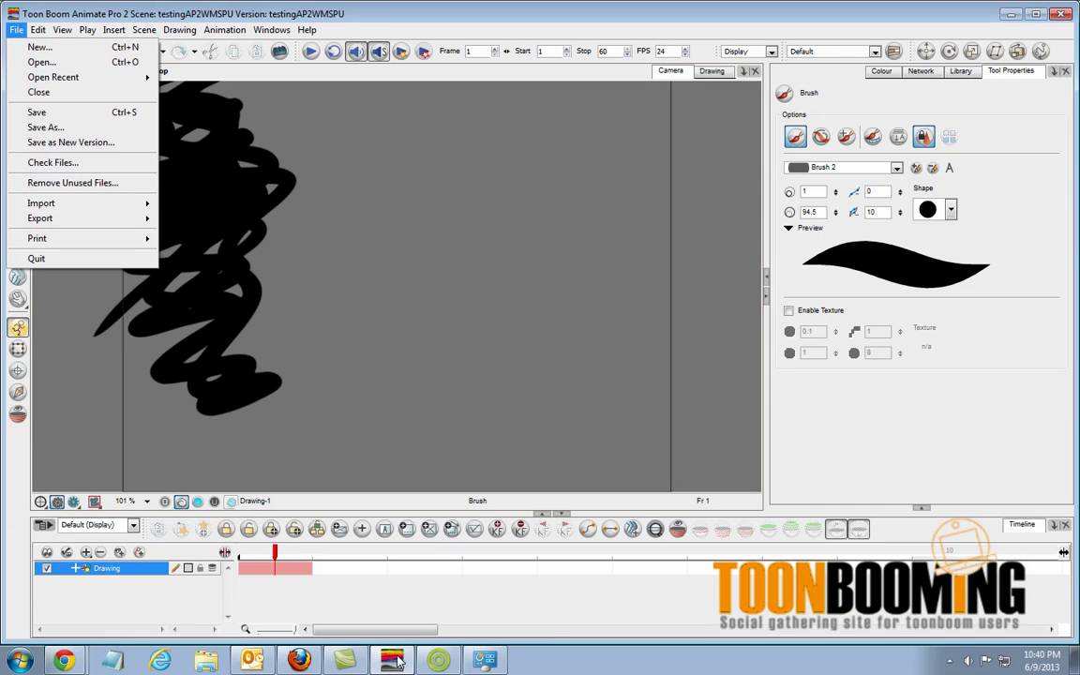
left_click(503, 664)
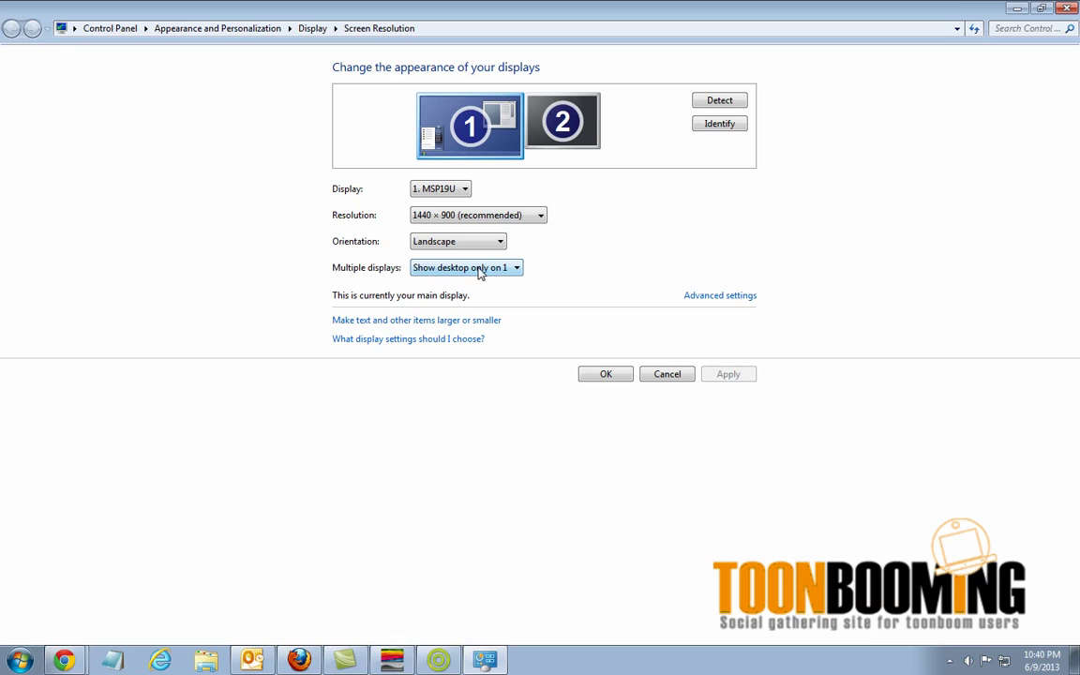
left_click(455, 112)
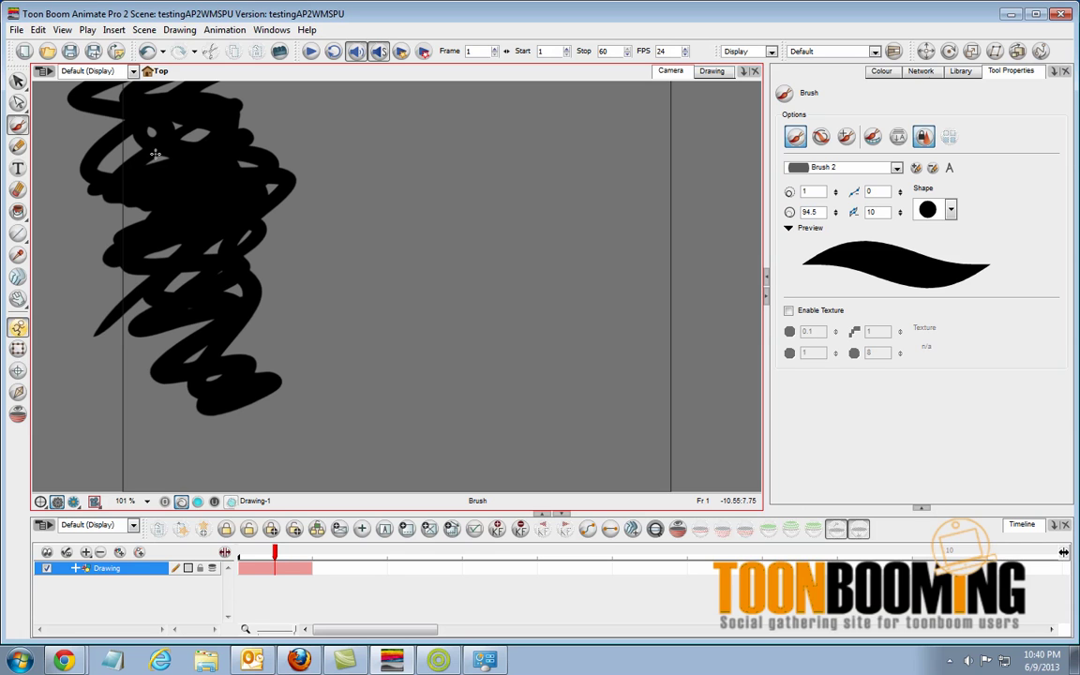
left_click_drag(614, 154, 518, 458)
key("ctrl+z")
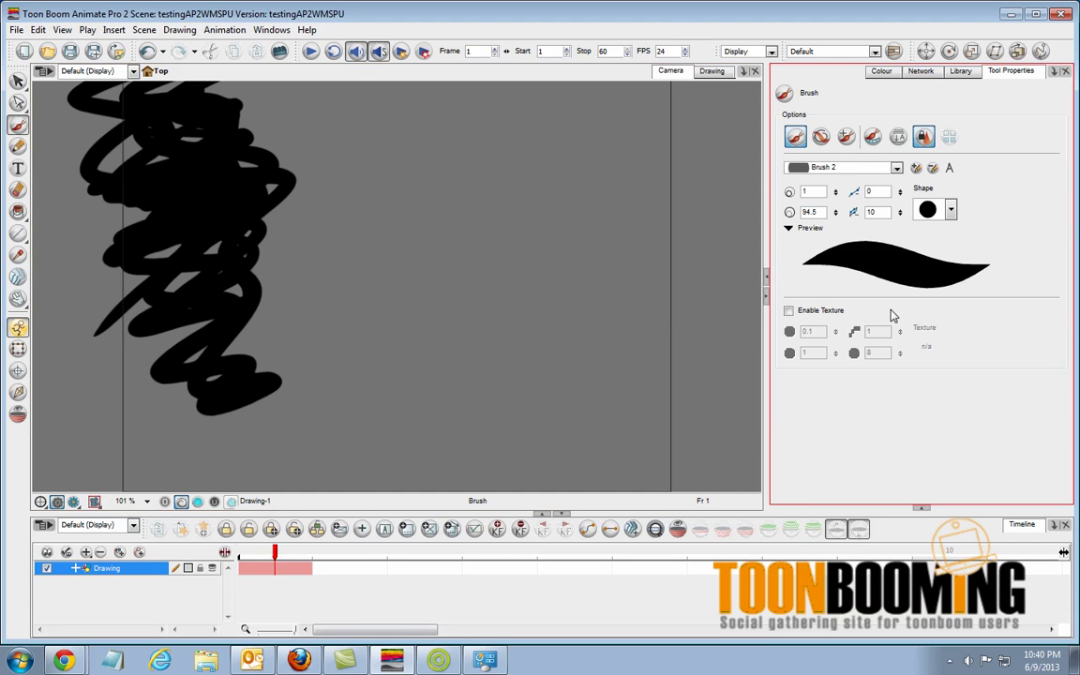
Quit Storyboard Pro without saving.
left_click(446, 661)
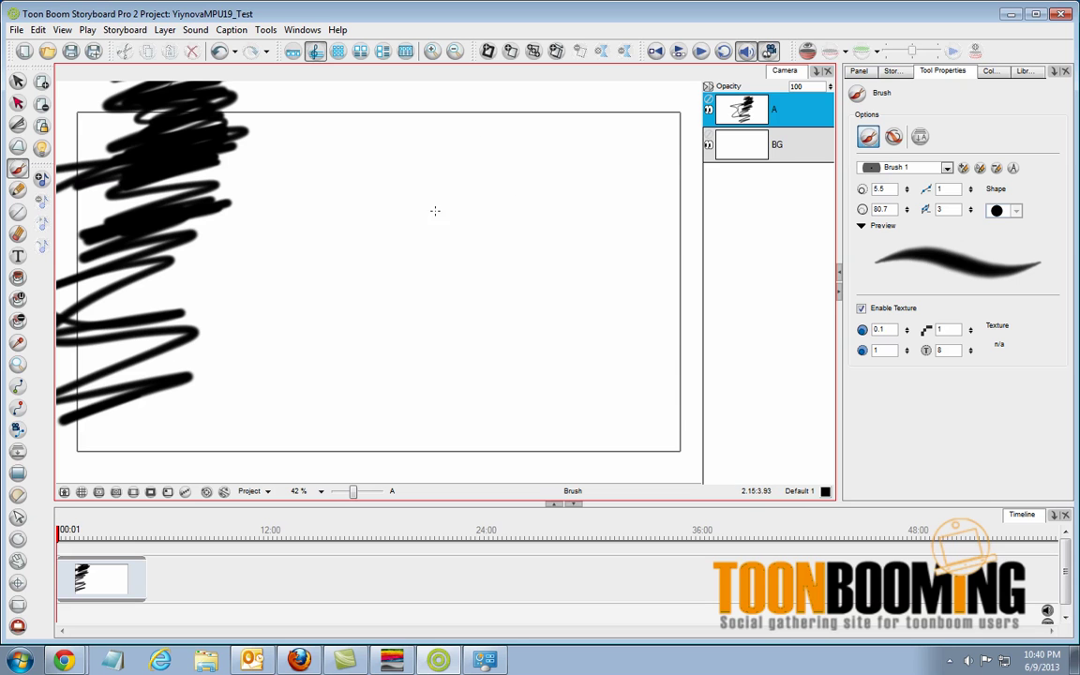
left_click(17, 29)
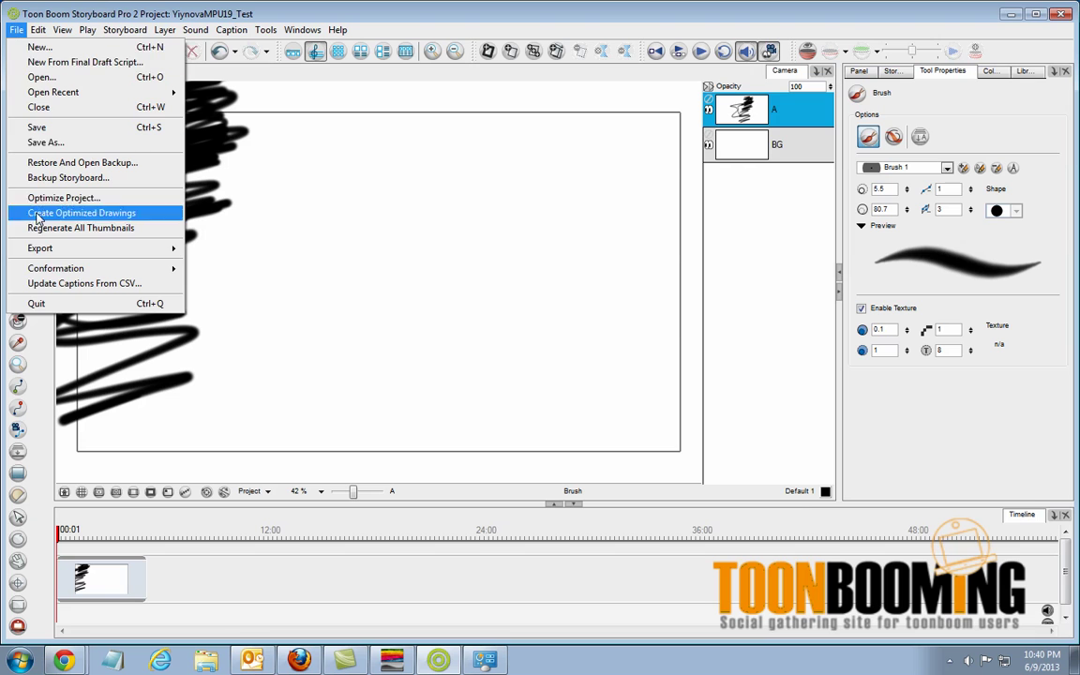
left_click(34, 304)
left_click(548, 346)
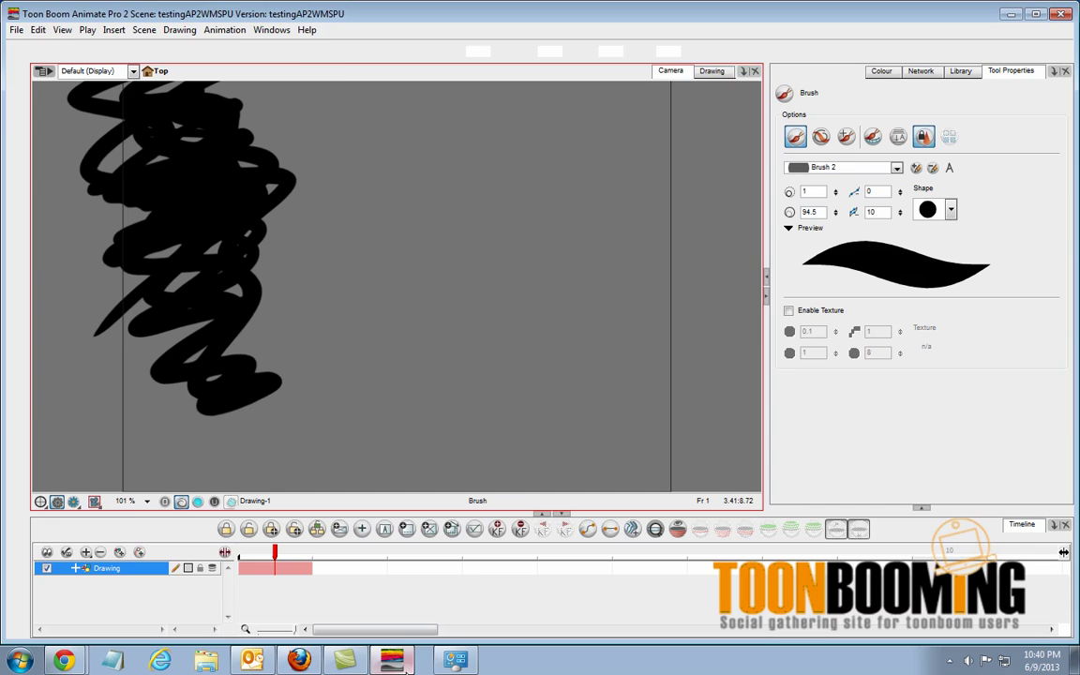
Quit Animate Pro without saving.
left_click(17, 29)
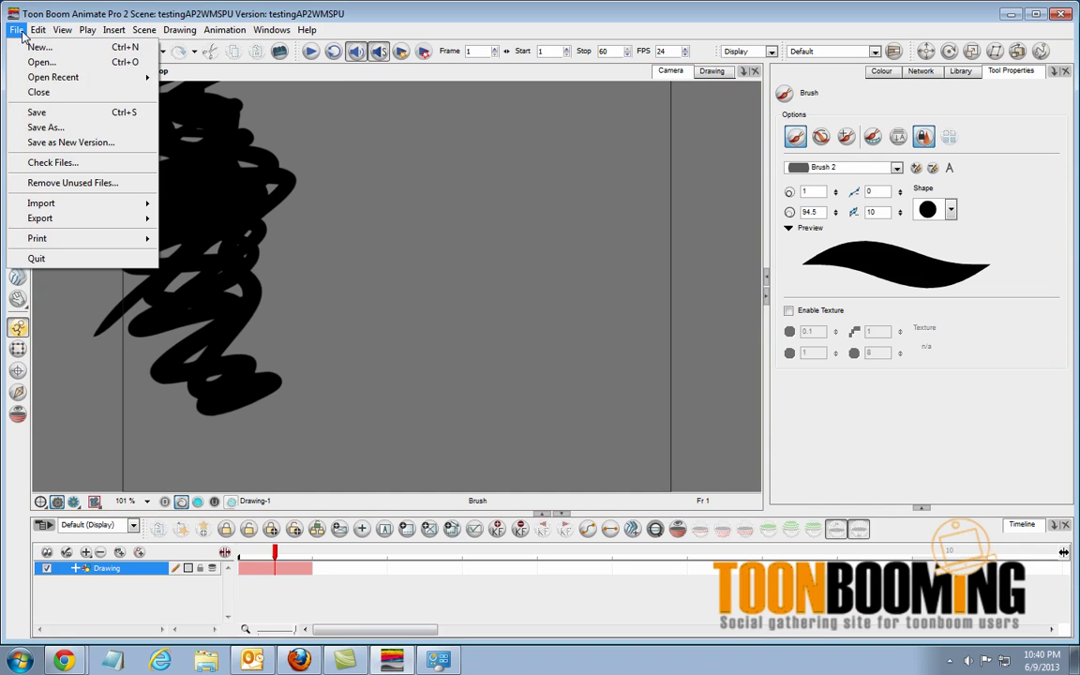
left_click(34, 257)
left_click(532, 344)
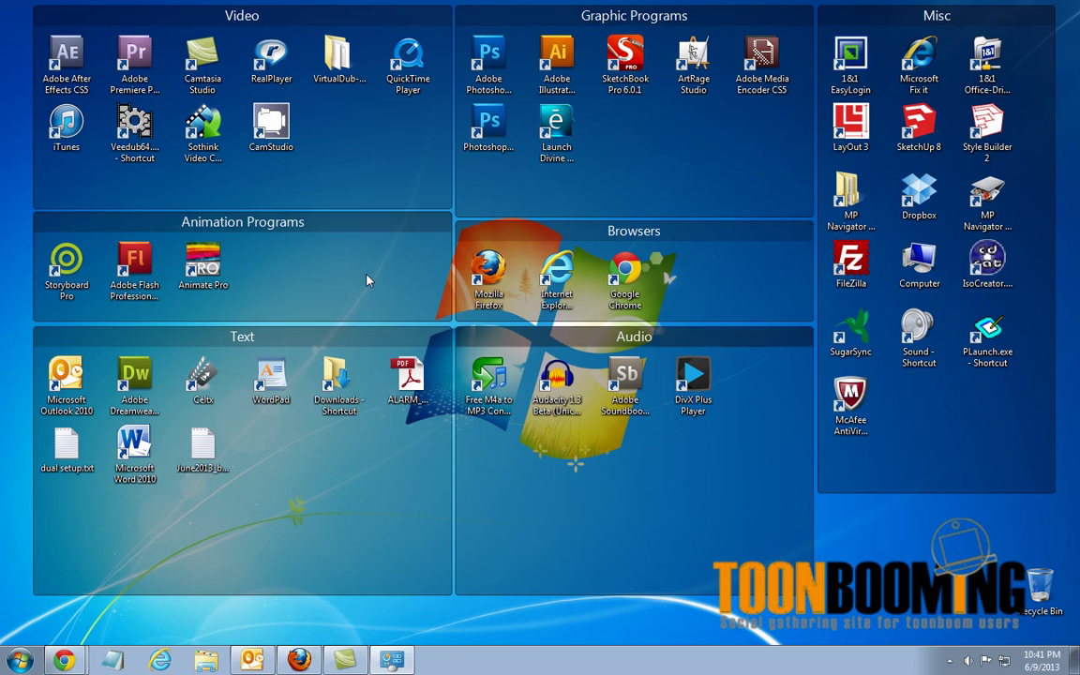
Launch Animate Pro with recent scene testingAP2WMSPU, start Storyboard Pro, and maximize Animate.
double_click(200, 266)
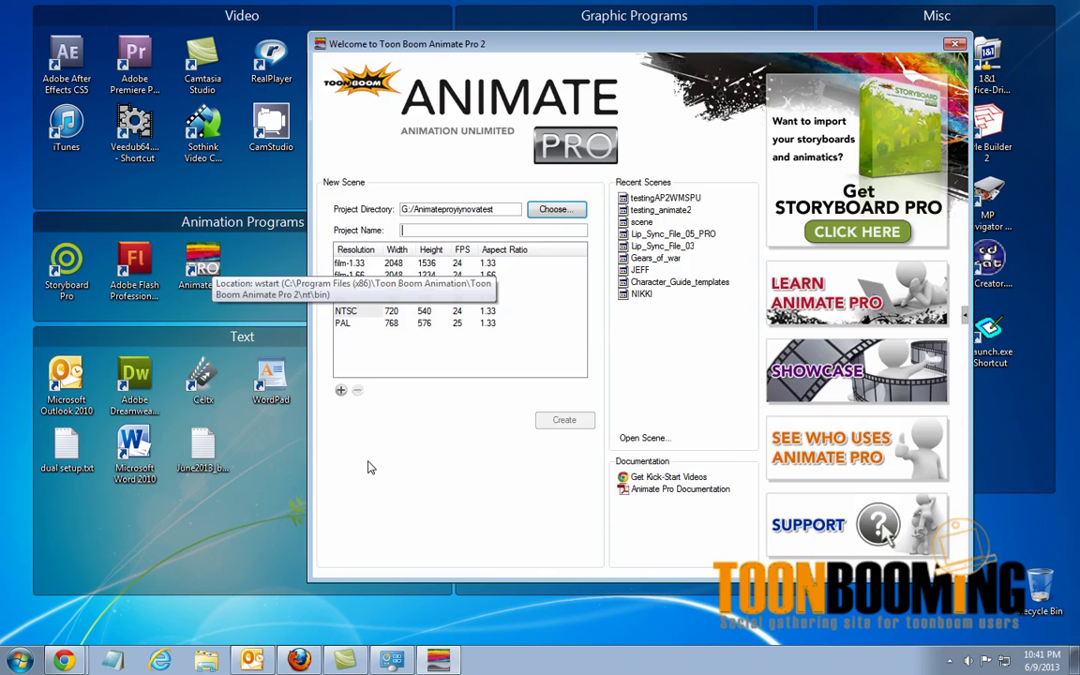
left_click(694, 201)
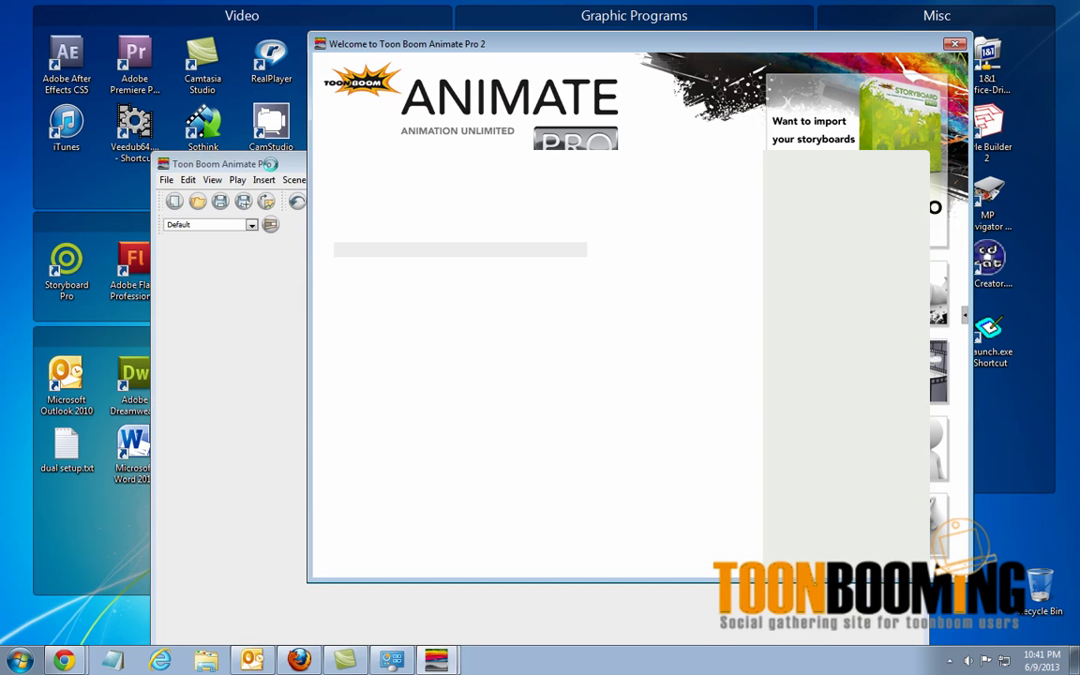
double_click(66, 267)
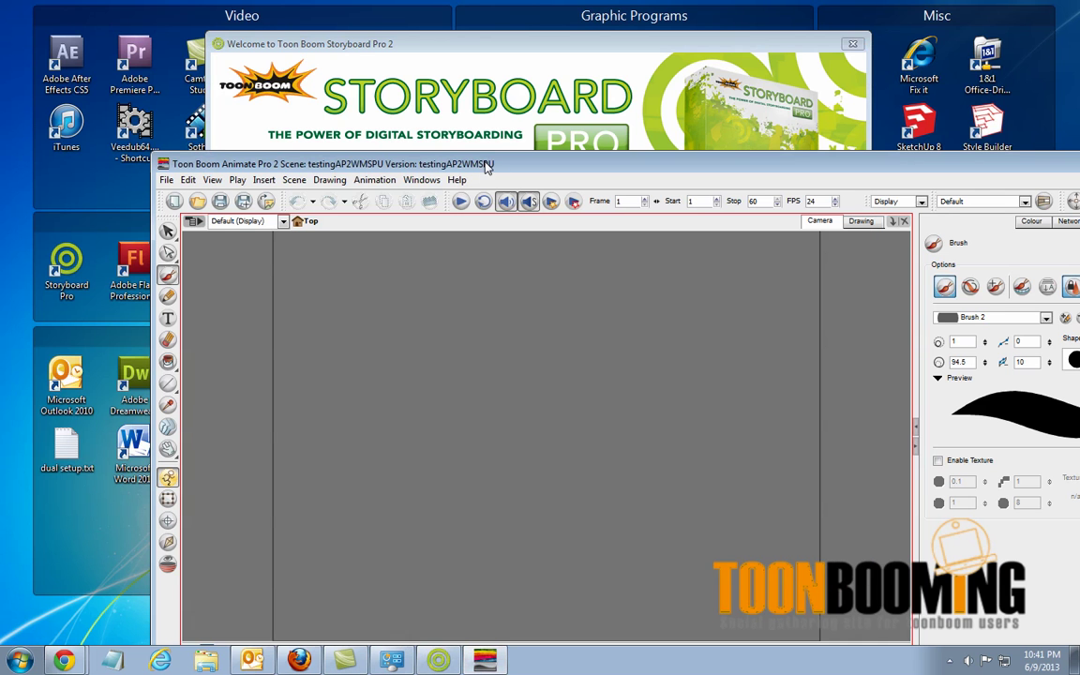
double_click(486, 166)
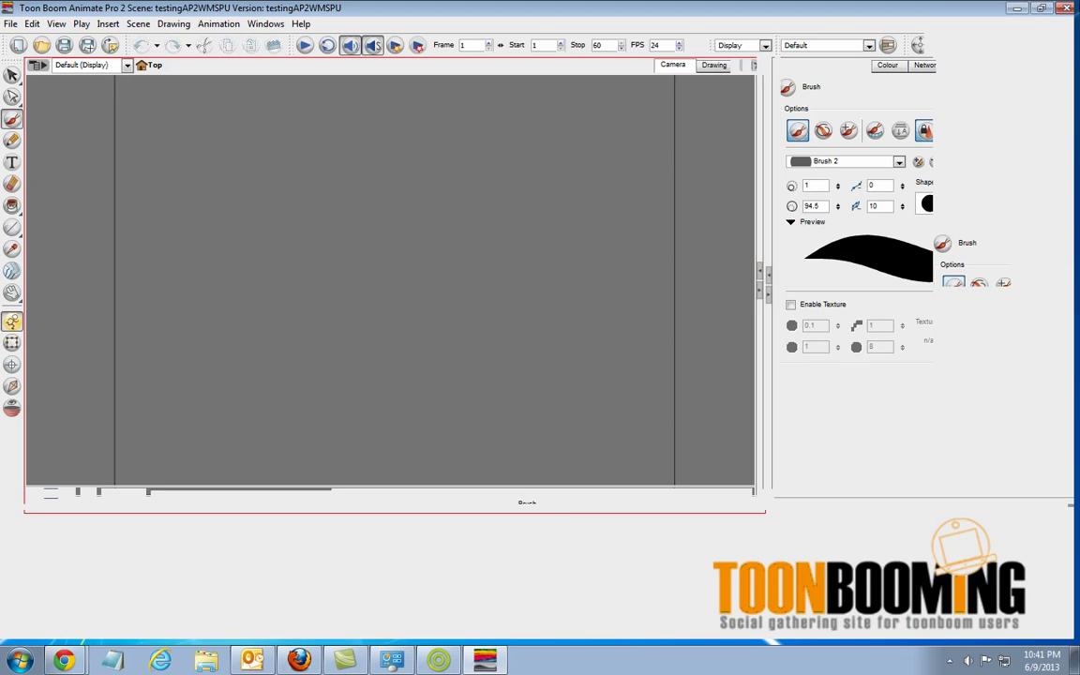
Open Storyboard Pro's recent project YiynovaMPU19_Test, then bring the Animate scene to front.
left_click(438, 661)
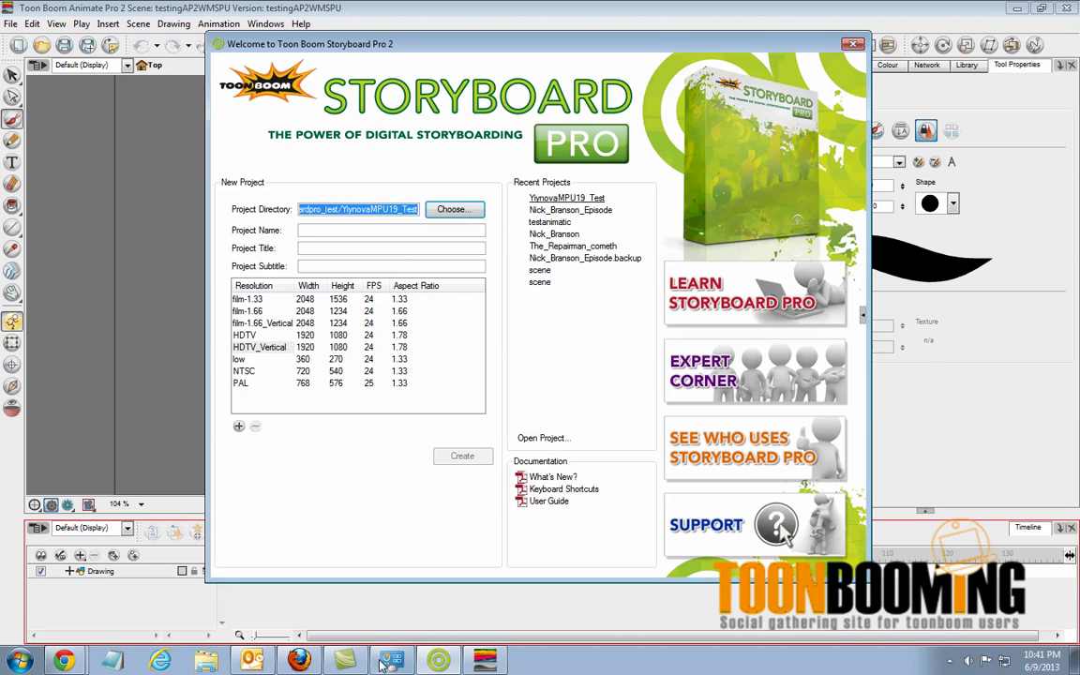
left_click(580, 200)
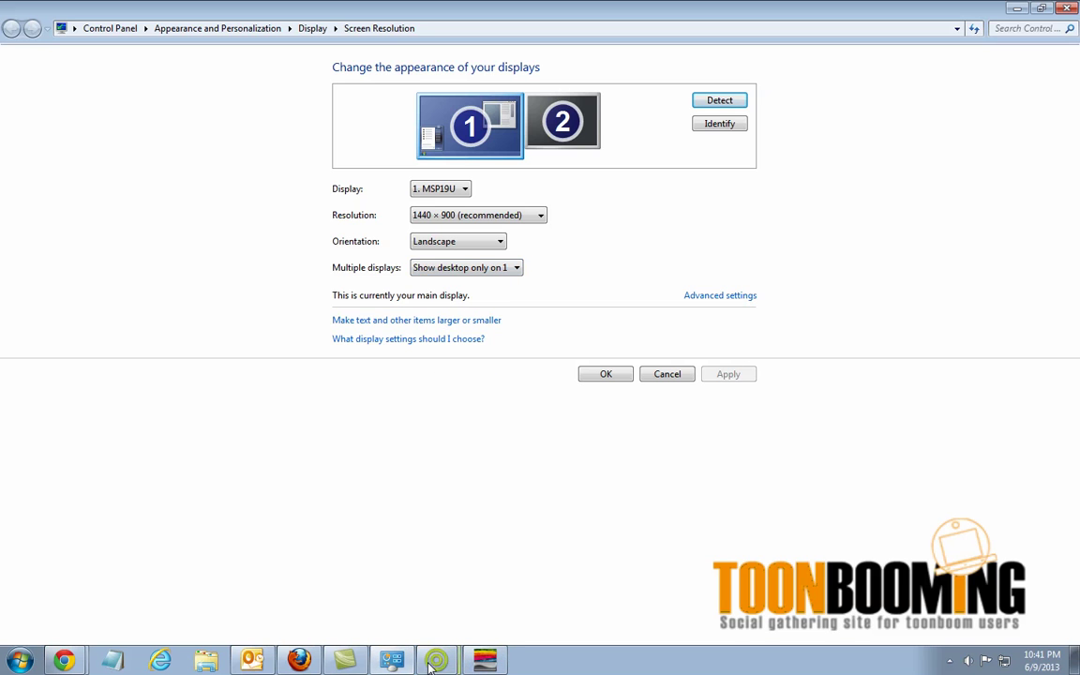
left_click(485, 661)
left_click(484, 661)
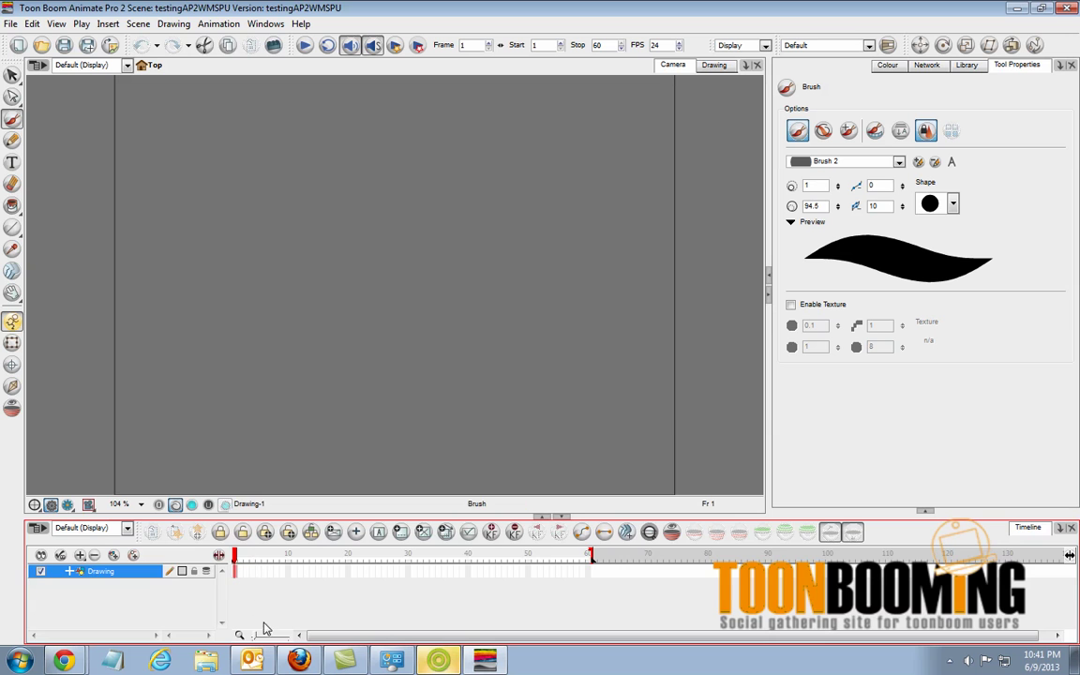
Select the Drawing layer and make the Brush tool active.
left_click_drag(253, 635, 288, 634)
left_click(13, 75)
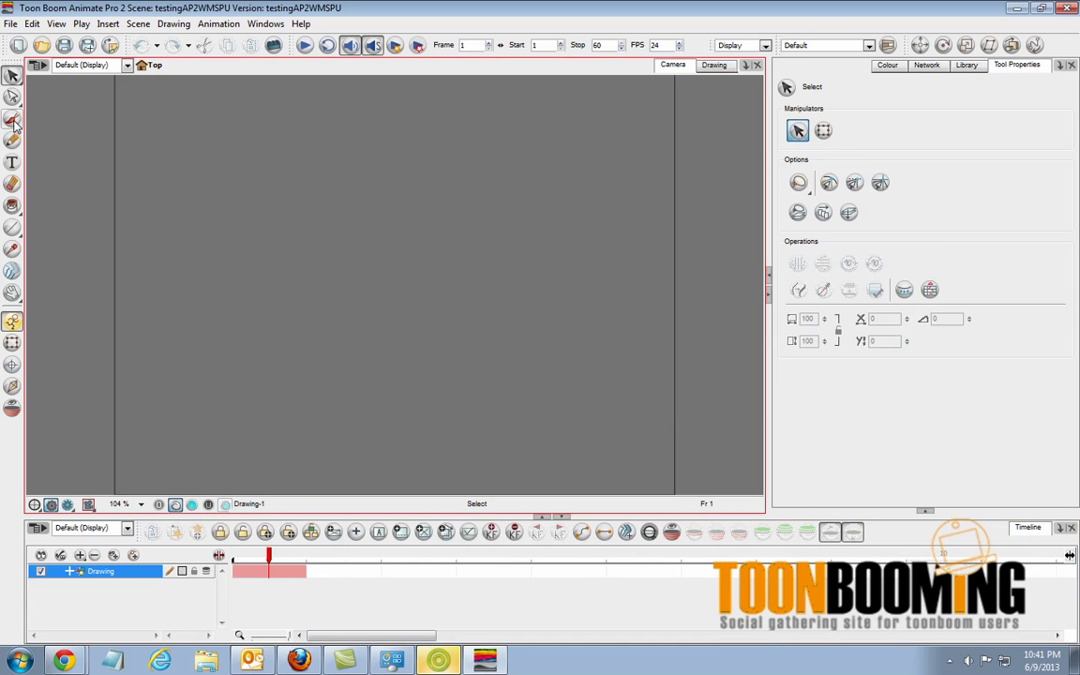
left_click(12, 117)
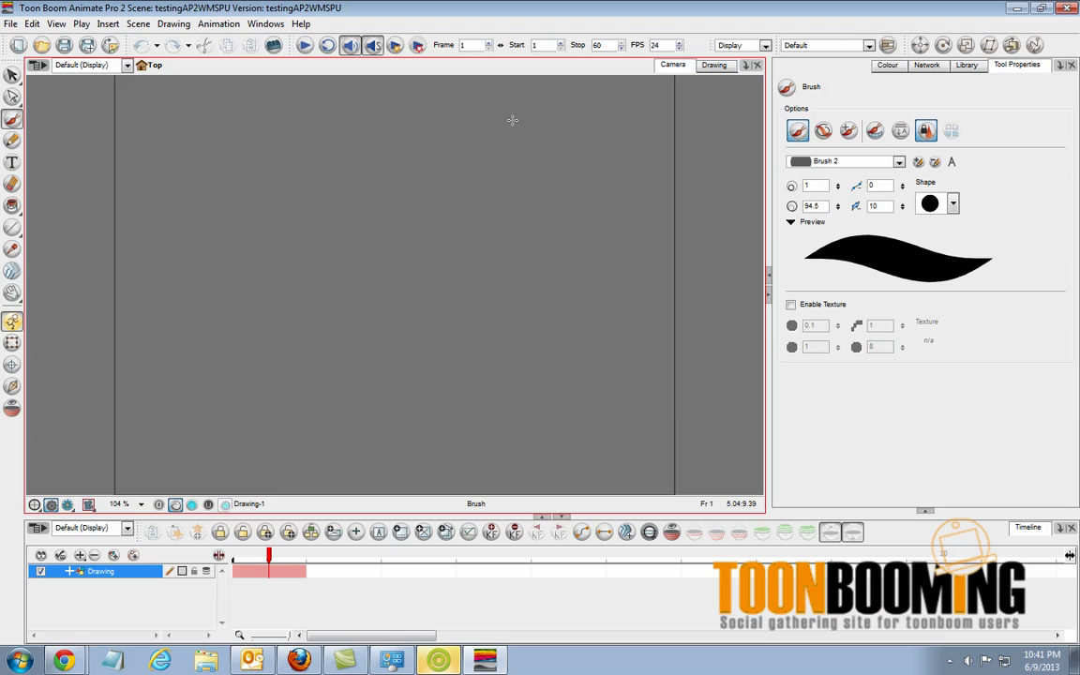
Paint pressure-varied strokes: three stacked S-curves, a long right S-curve, a right zigzag and a sweeping arc.
mouse_move(522, 115)
left_mouse_down()
mouse_move(489, 161)
mouse_move(503, 400)
mouse_move(410, 395)
left_mouse_up()
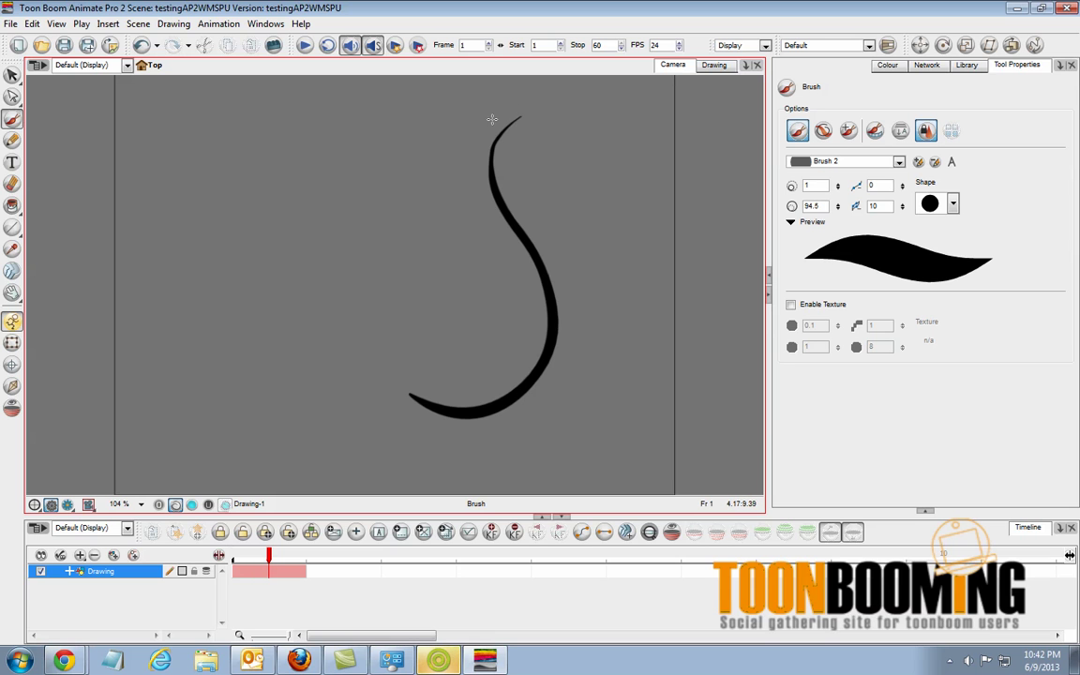
mouse_move(496, 119)
left_mouse_down()
mouse_move(385, 369)
mouse_move(359, 354)
left_mouse_up()
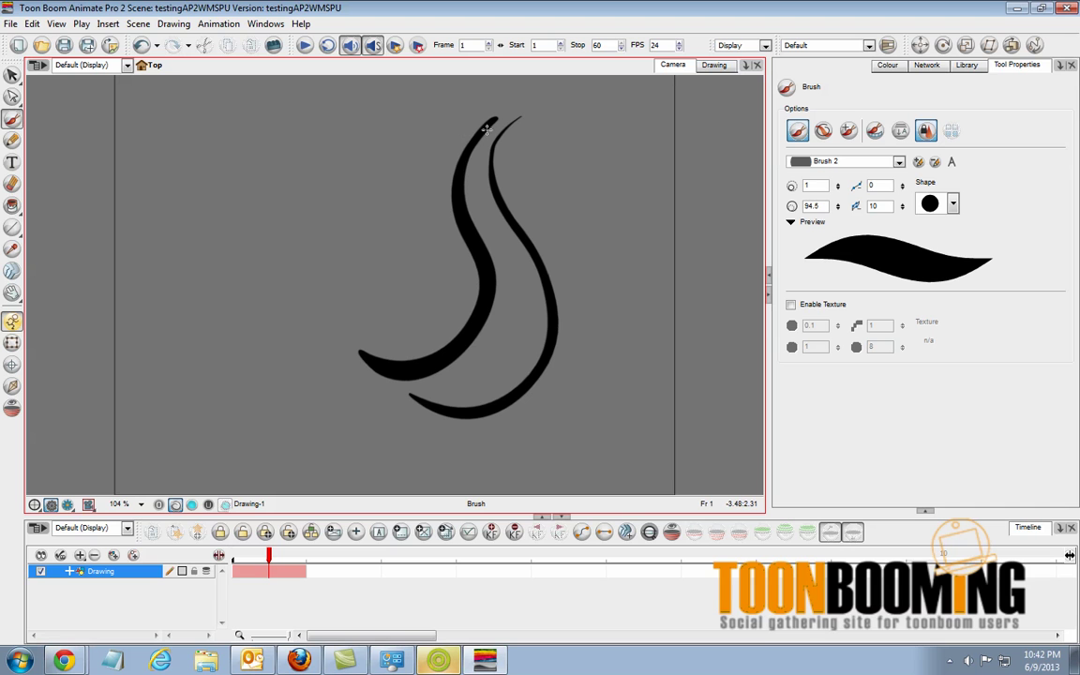
mouse_move(445, 127)
left_mouse_down()
mouse_move(441, 234)
mouse_move(288, 257)
left_mouse_up()
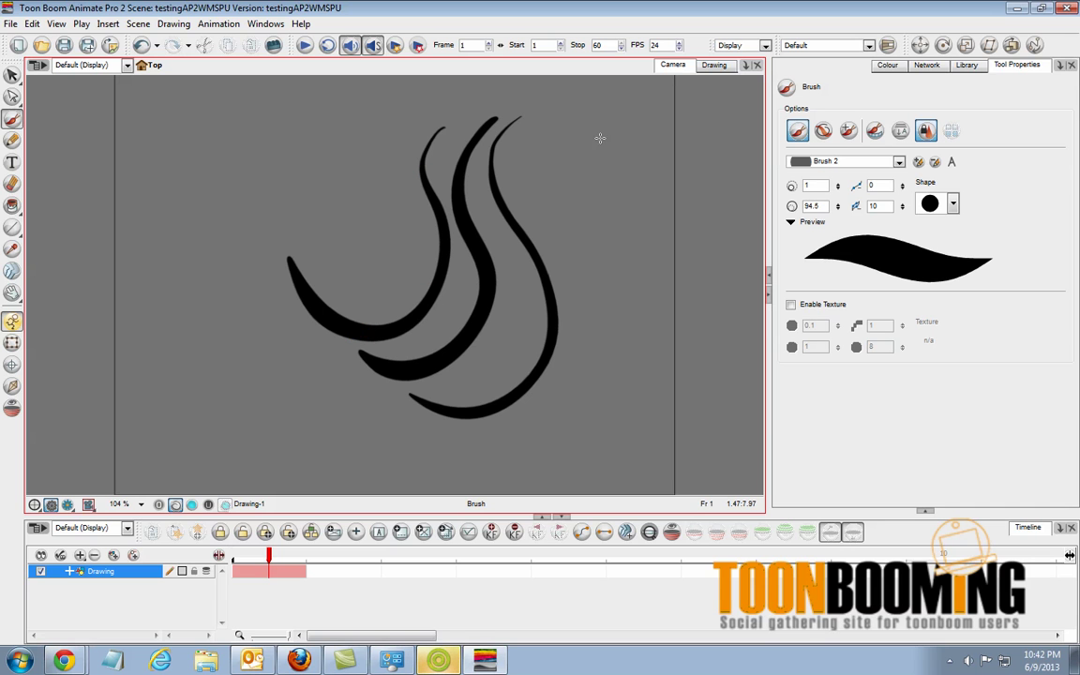
mouse_move(601, 140)
left_mouse_down()
mouse_move(578, 177)
mouse_move(520, 480)
left_mouse_up()
mouse_move(702, 155)
left_mouse_down()
mouse_move(690, 195)
mouse_move(718, 255)
mouse_move(716, 379)
left_mouse_up()
mouse_move(385, 105)
left_mouse_down()
mouse_move(330, 203)
mouse_move(265, 437)
left_mouse_up()
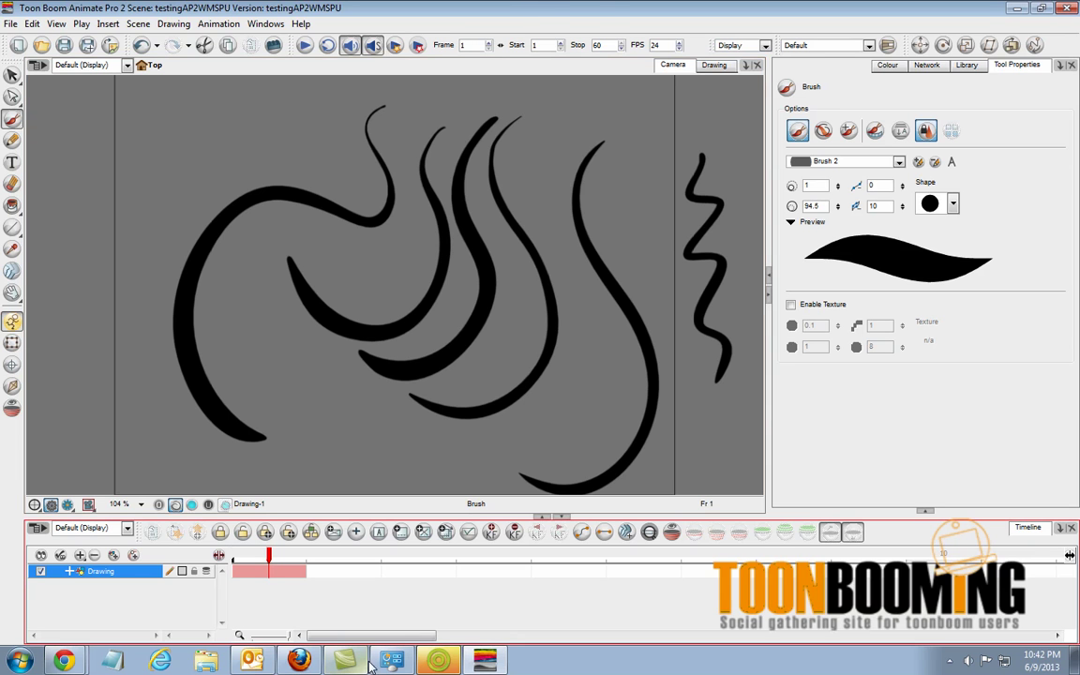
Minimize the display settings window and bring Storyboard Pro 2 forward.
key("alt+Tab")
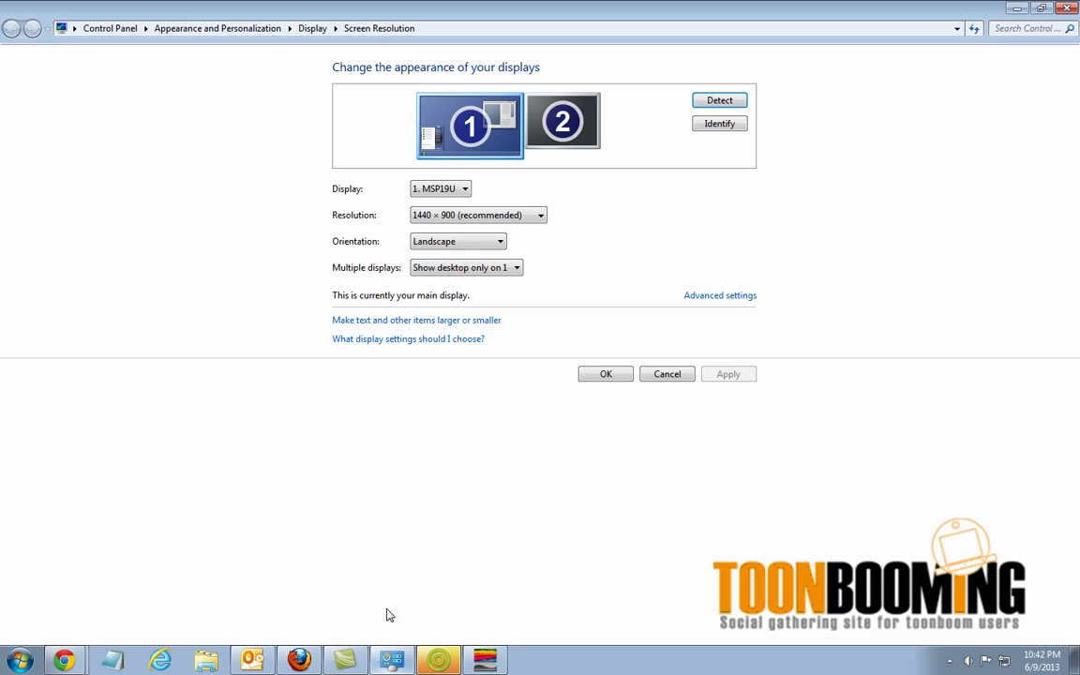
left_click(1021, 8)
left_click(434, 661)
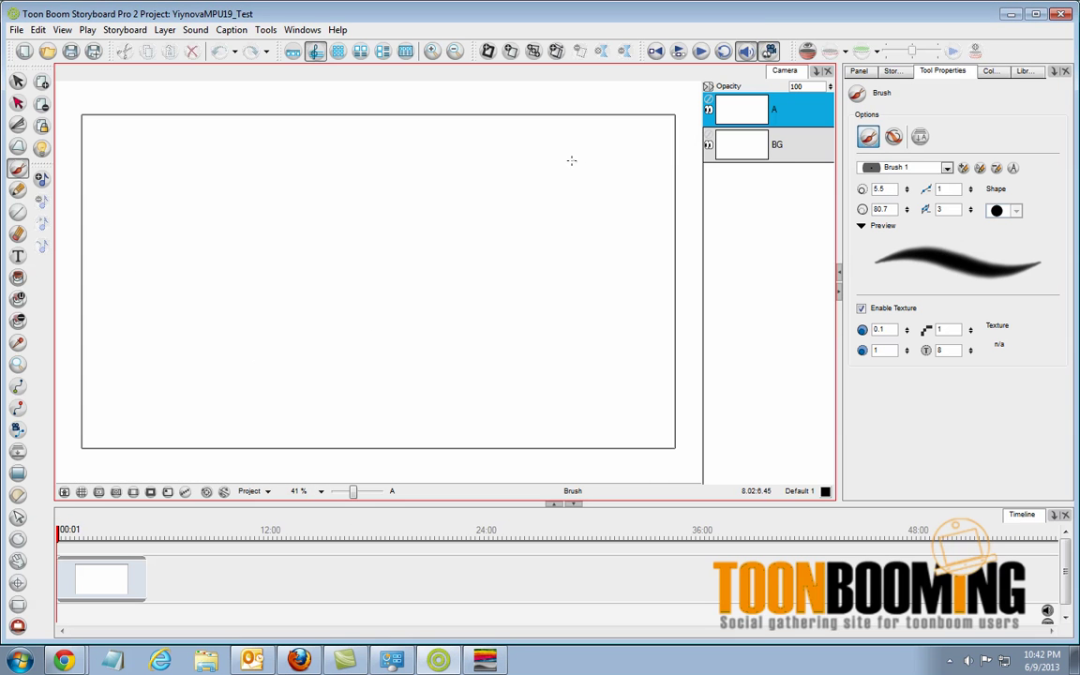
Draw three stacked S-curve brush strokes on layer A of the panel.
mouse_move(571, 160)
left_mouse_down()
mouse_move(586, 258)
mouse_move(417, 332)
left_mouse_up()
mouse_move(532, 144)
left_mouse_down()
mouse_move(504, 235)
mouse_move(373, 265)
left_mouse_up()
mouse_move(486, 134)
left_mouse_down()
mouse_move(461, 239)
mouse_move(360, 181)
left_mouse_up()
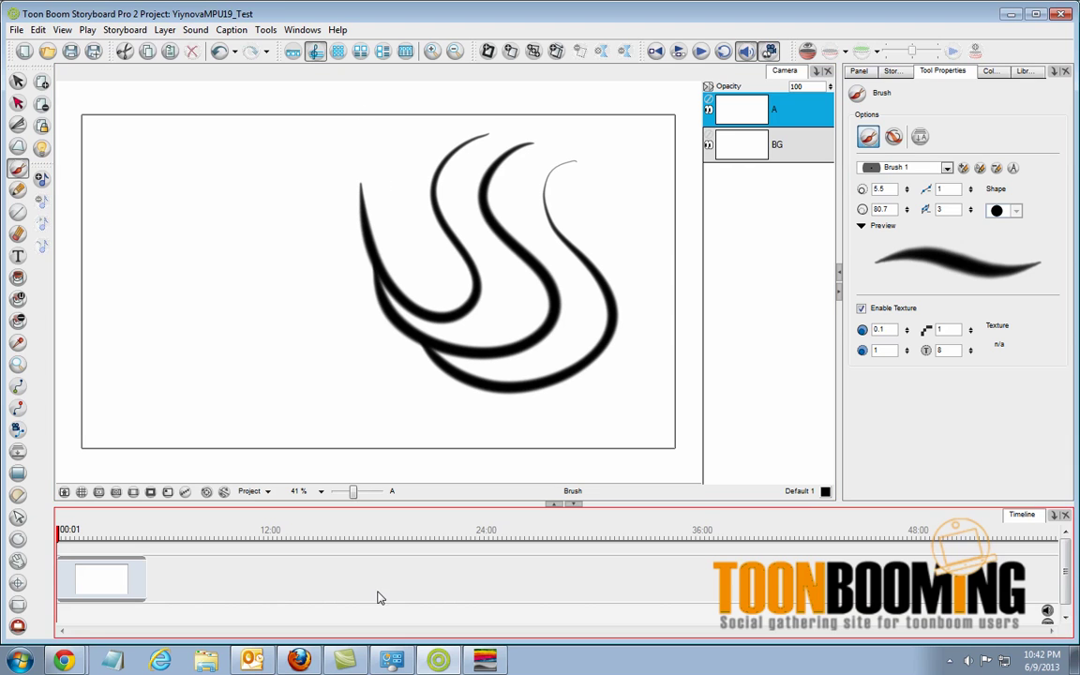
left_click(395, 663)
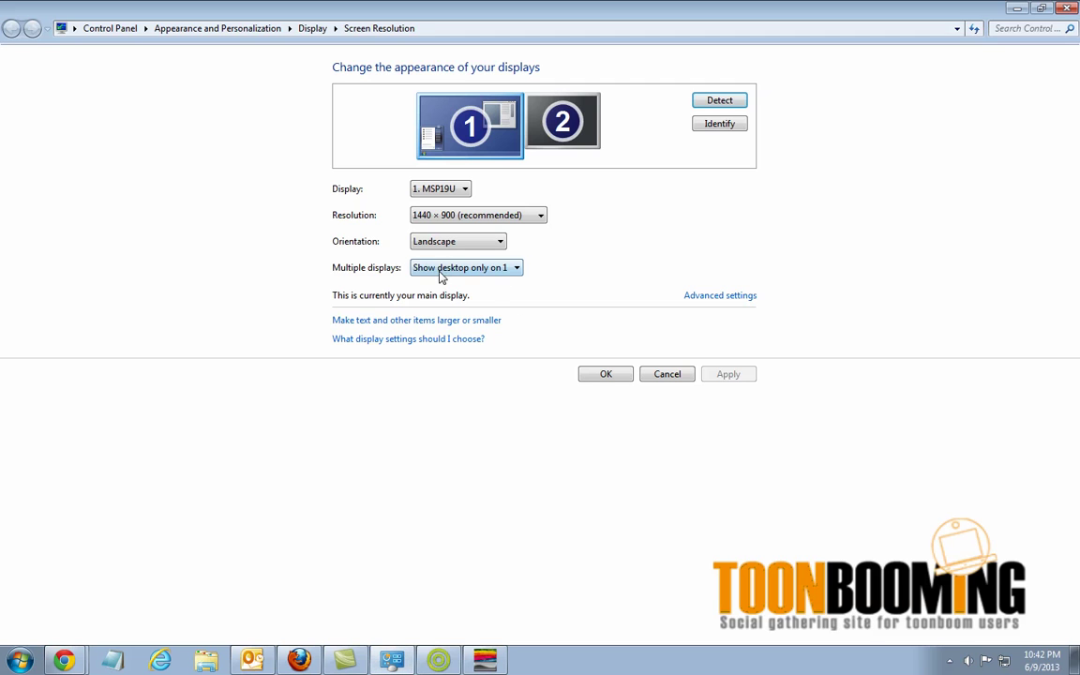
In Screen Resolution, set Multiple displays to 'Extend these displays' and keep the changes.
left_click(483, 661)
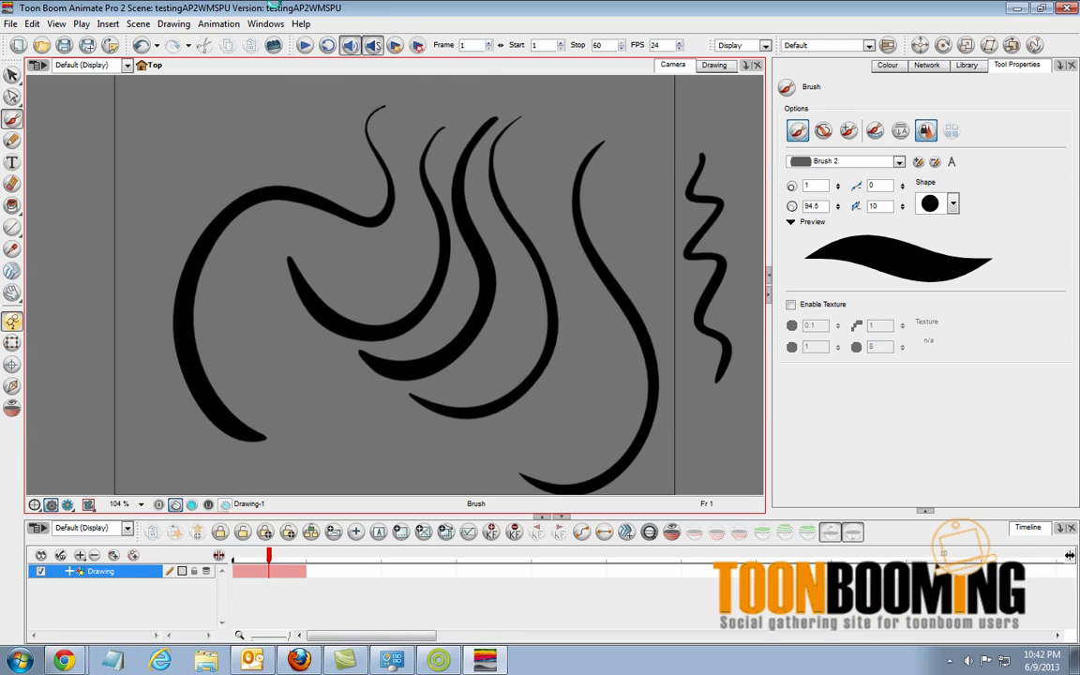
left_click(356, 600)
mouse_move(400, 663)
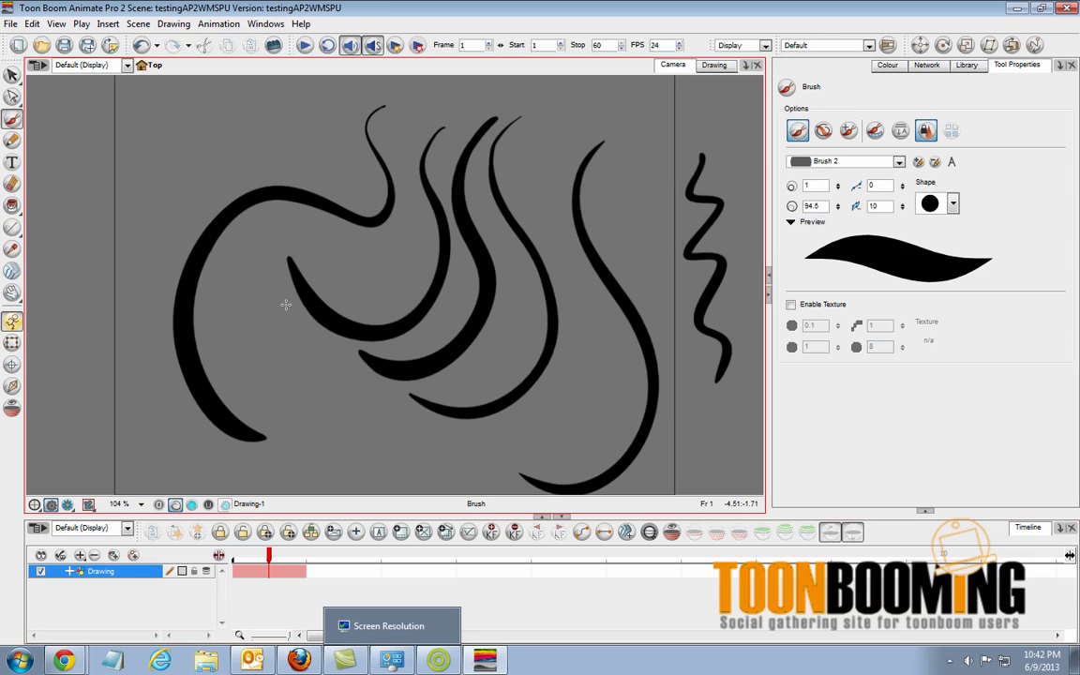
left_click(401, 624)
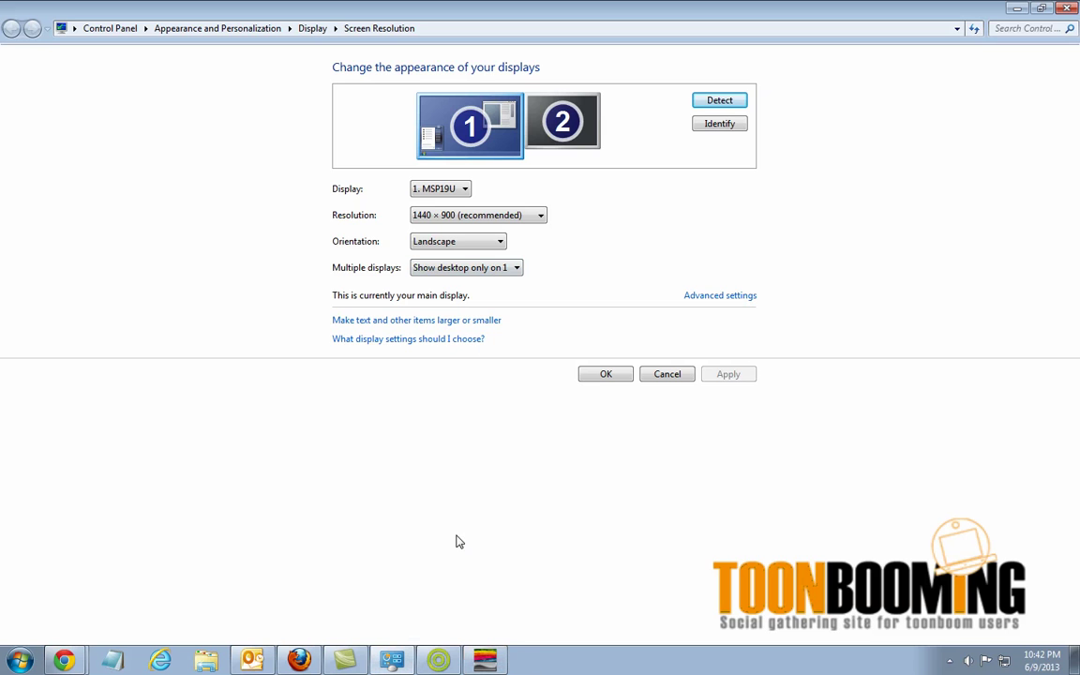
left_click(497, 268)
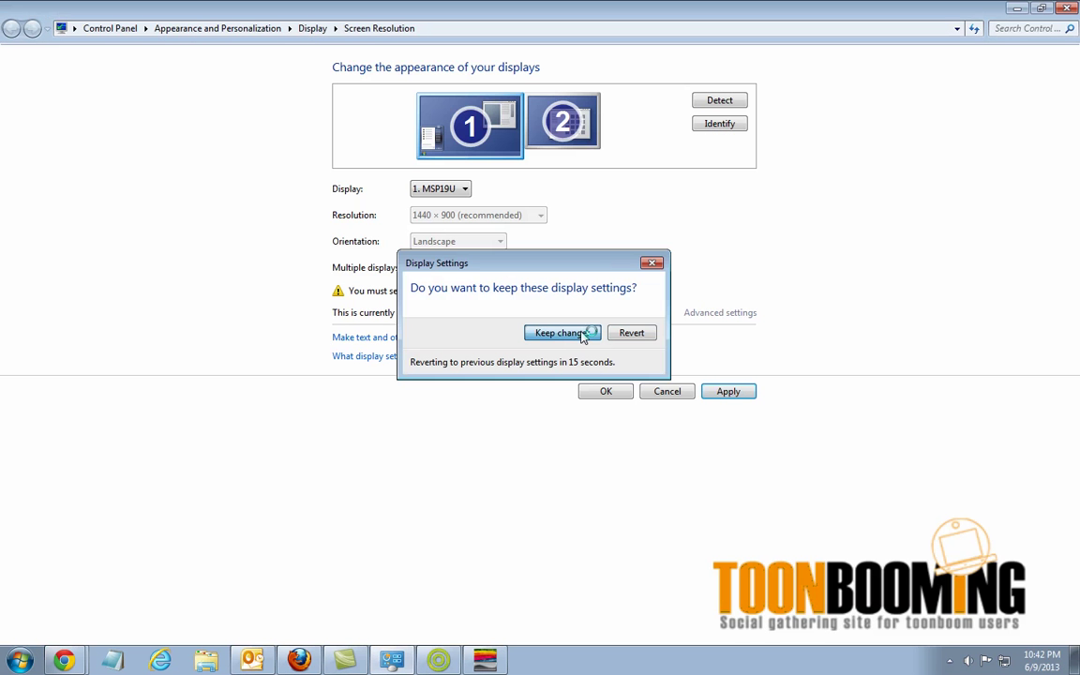
left_click(563, 333)
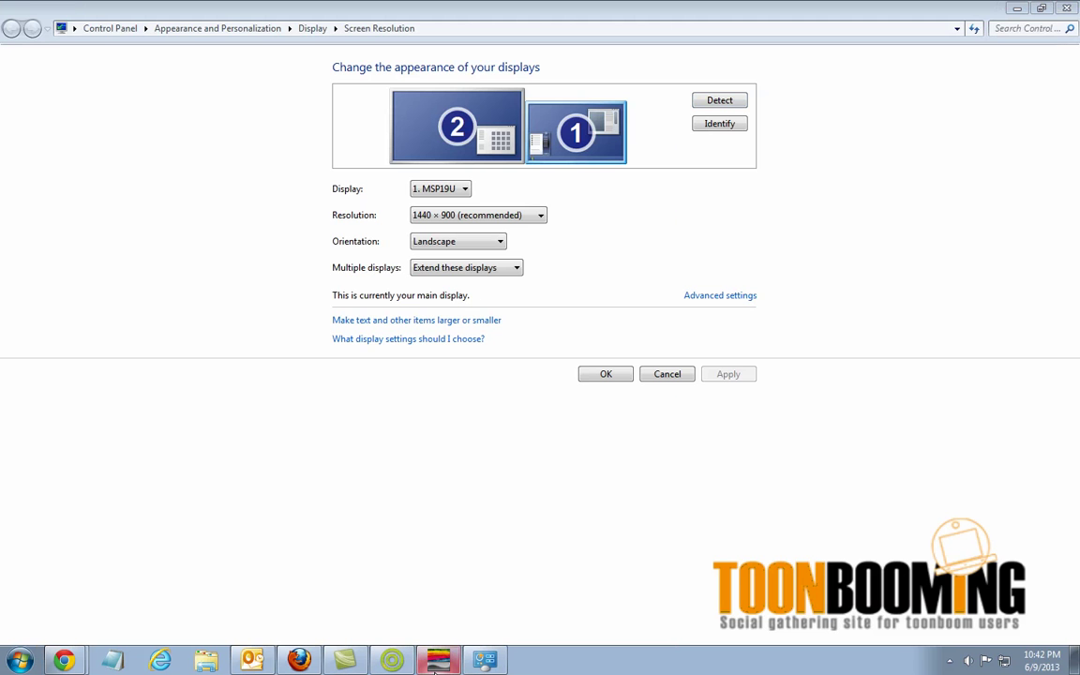
Restore the Chrome Yiynova page window, drag it onto display 2, then bring Animate Pro forward.
key("alt+Tab")
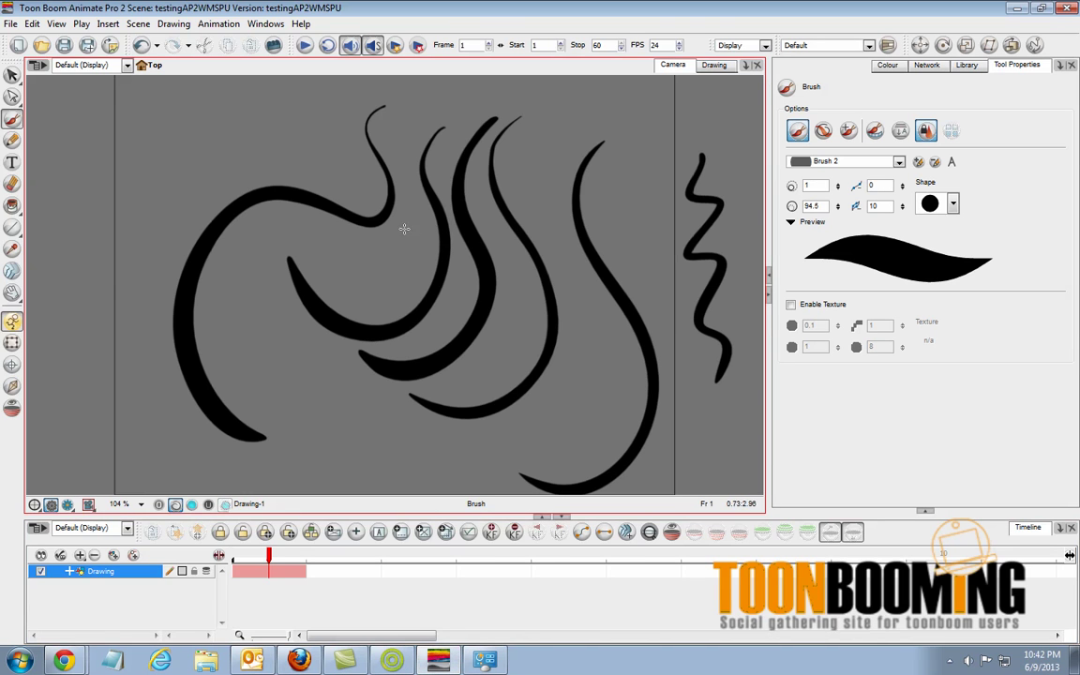
left_click(496, 660)
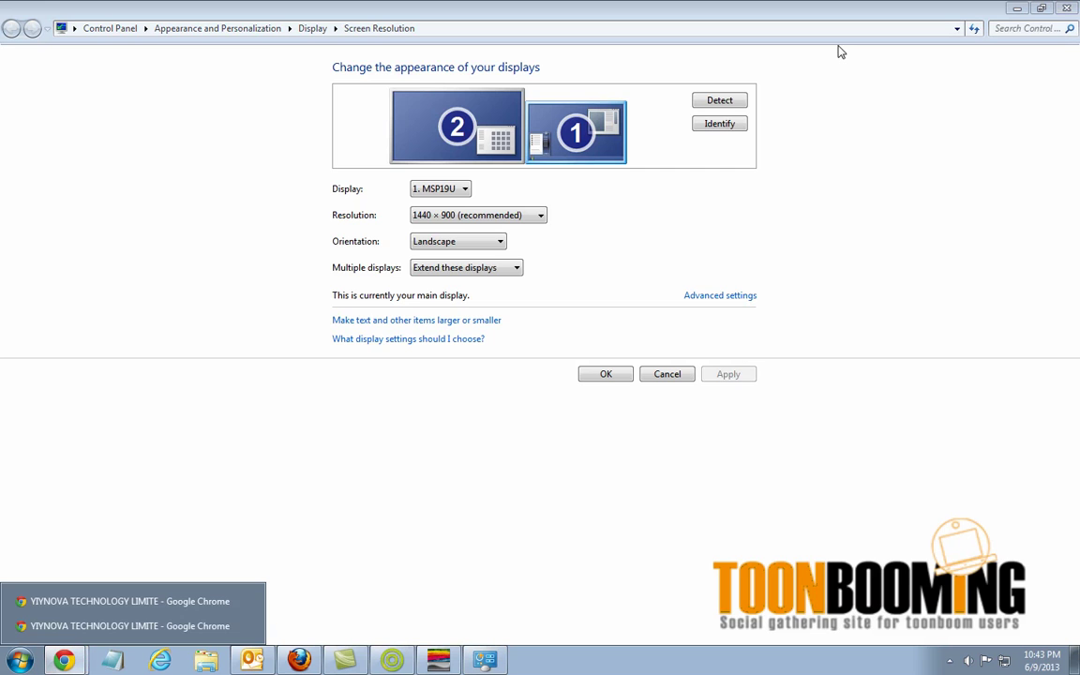
left_click(64, 660)
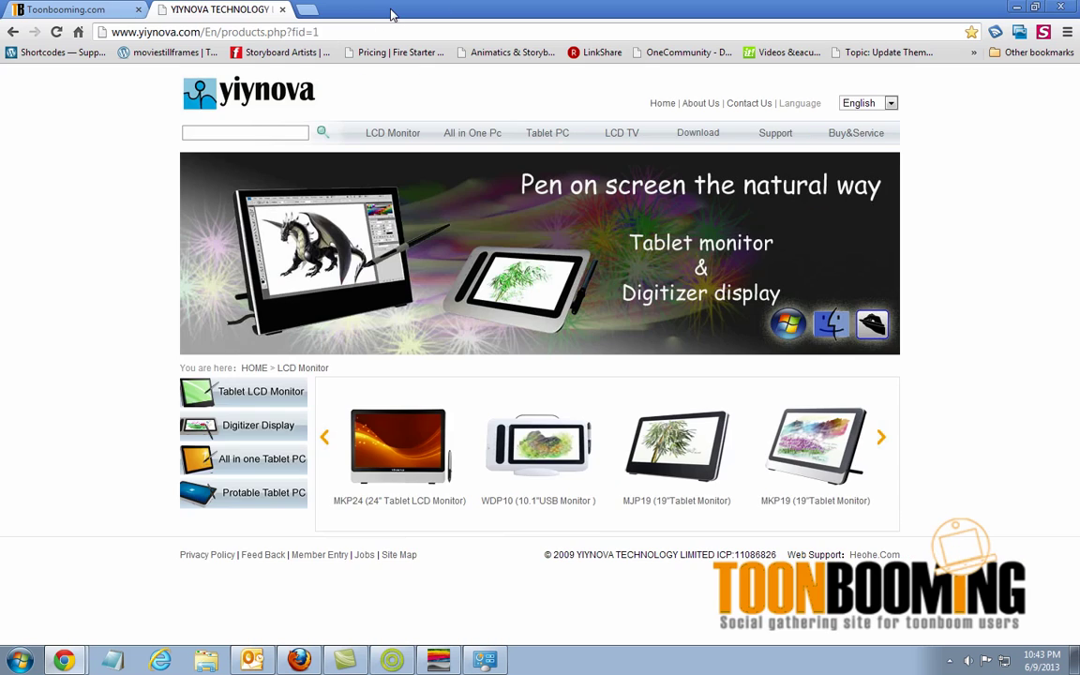
double_click(355, 13)
left_click_drag(778, 199, 0, 150)
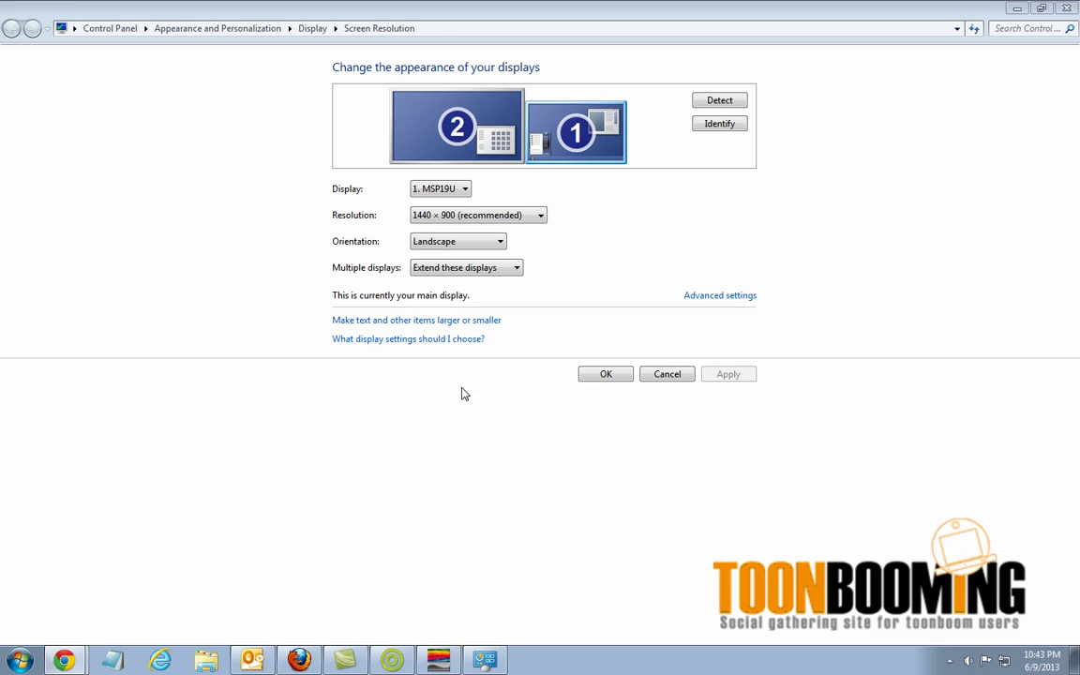
left_click(438, 660)
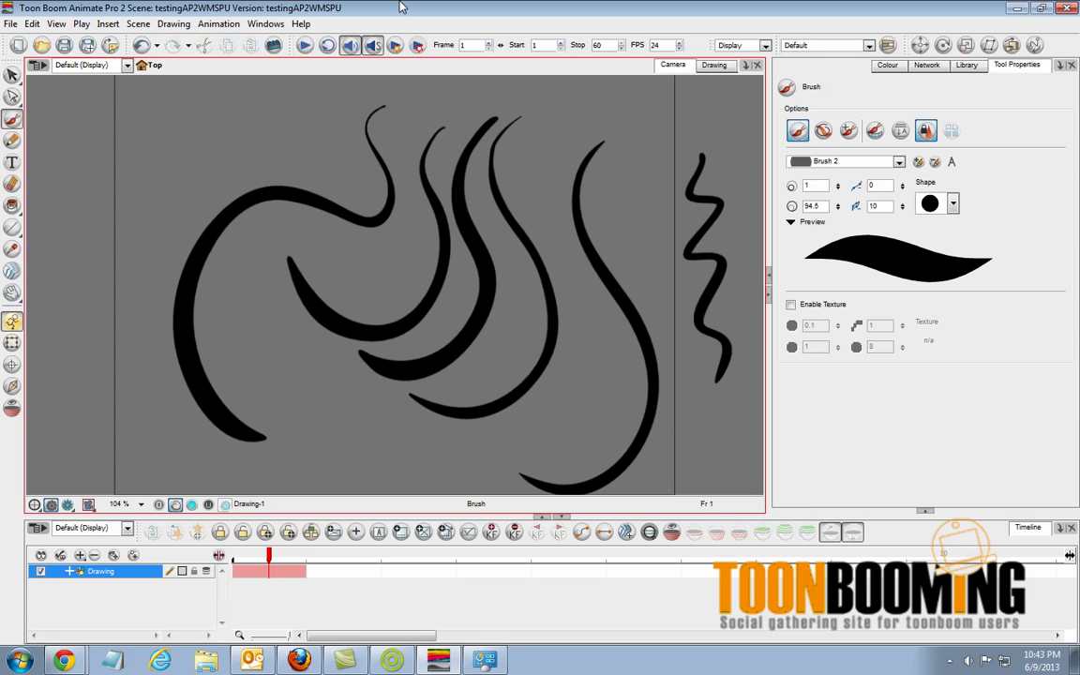
Quit Animate Pro 2 via File > Quit and switch between taskbar windows.
left_click(10, 23)
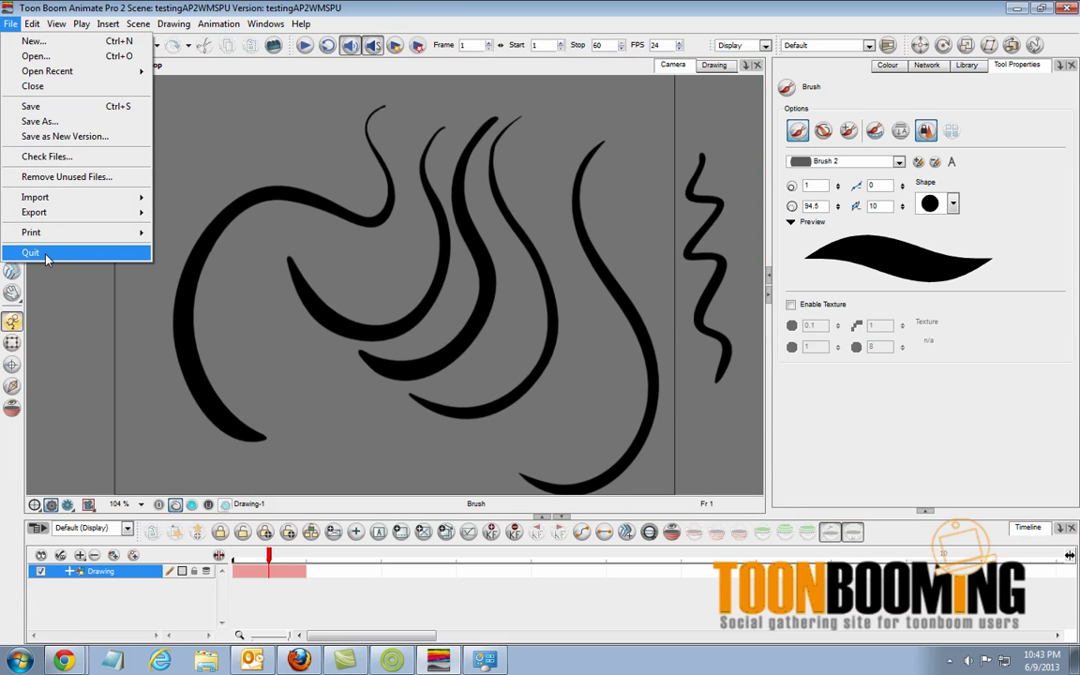
left_click(56, 253)
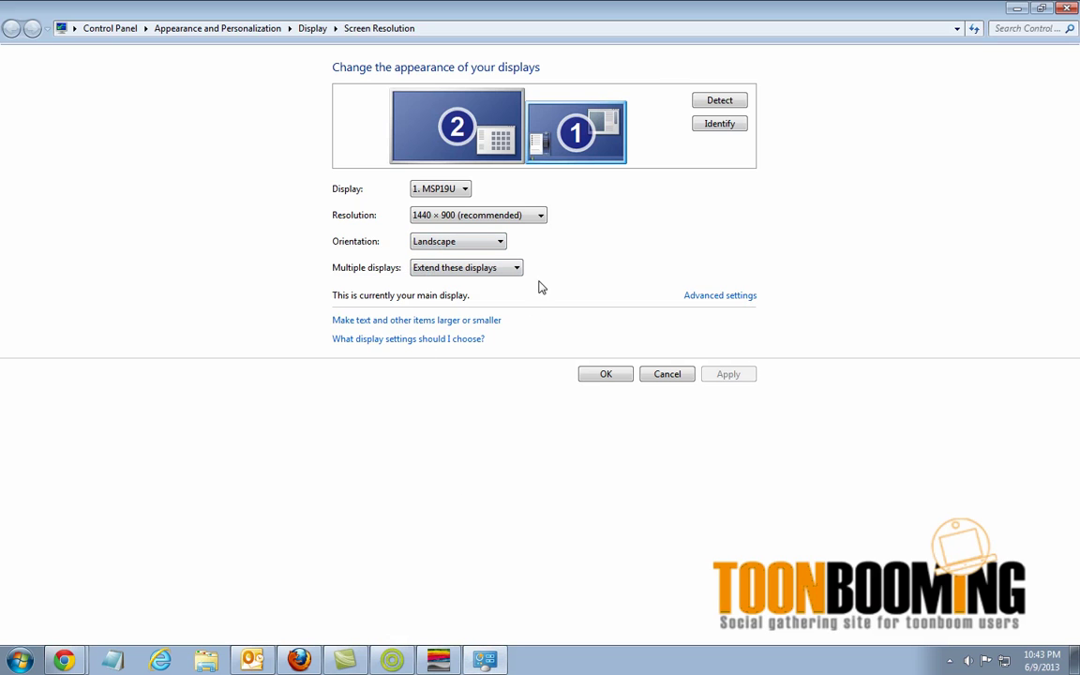
left_click(433, 661)
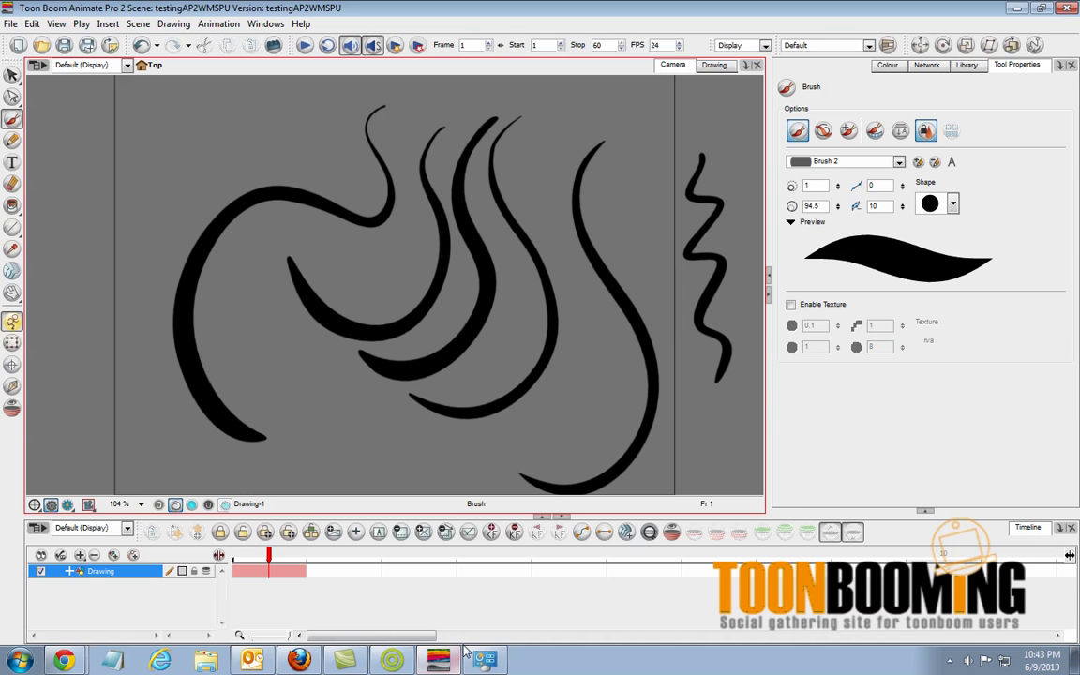
left_click(425, 661)
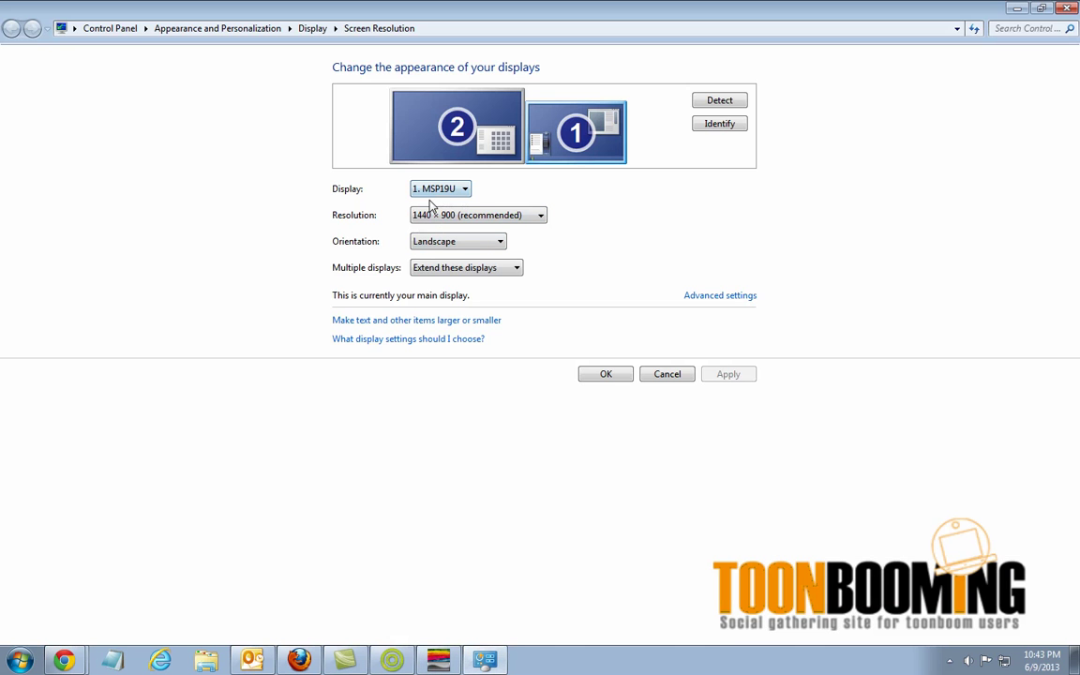
left_click(439, 661)
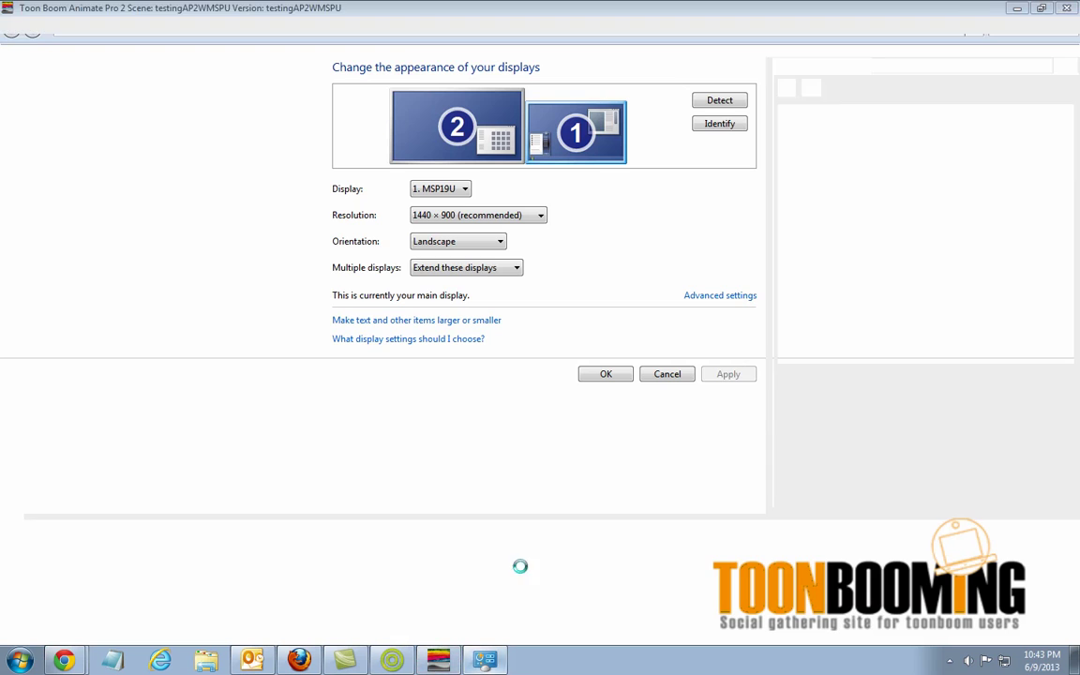
Keep 'Extend these displays' chosen in the Multiple displays list of Screen Resolution.
left_click(476, 273)
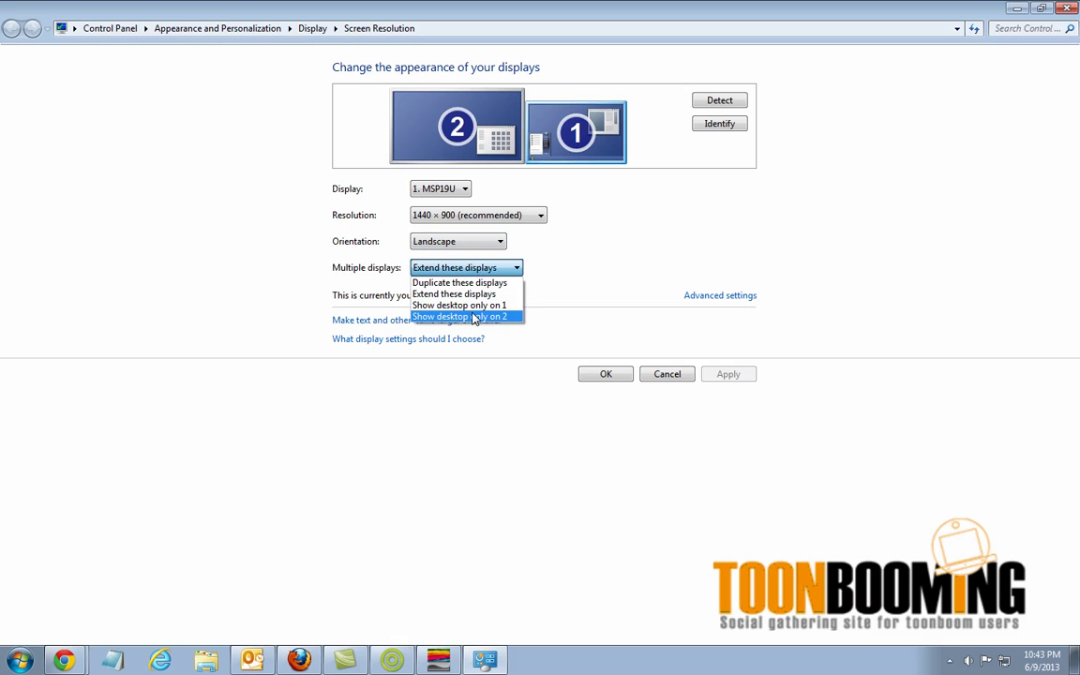
left_click(467, 409)
left_click(438, 660)
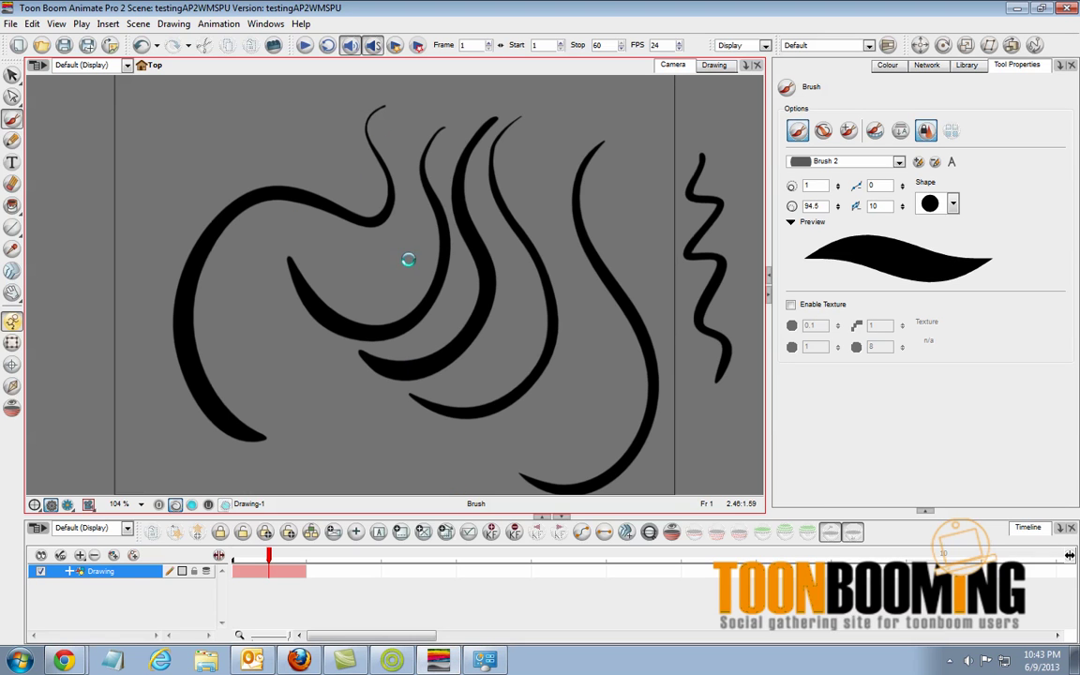
left_click(438, 660)
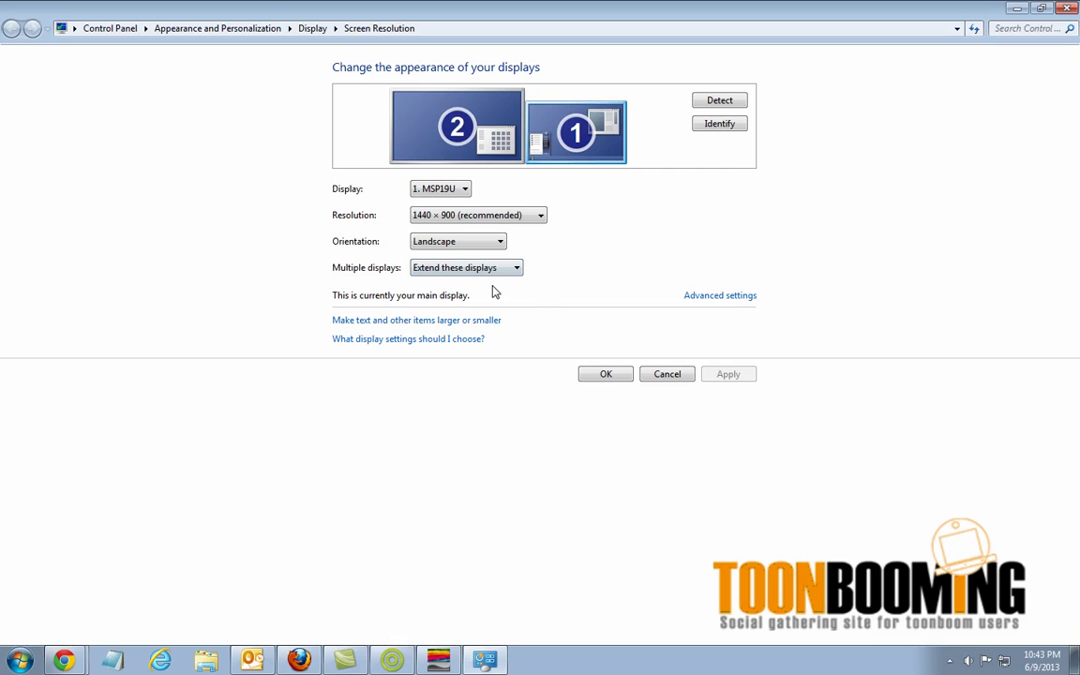
left_click(451, 269)
Bring Animate Pro 2 with scene testingAP2WMSPU back to the front.
left_click(437, 660)
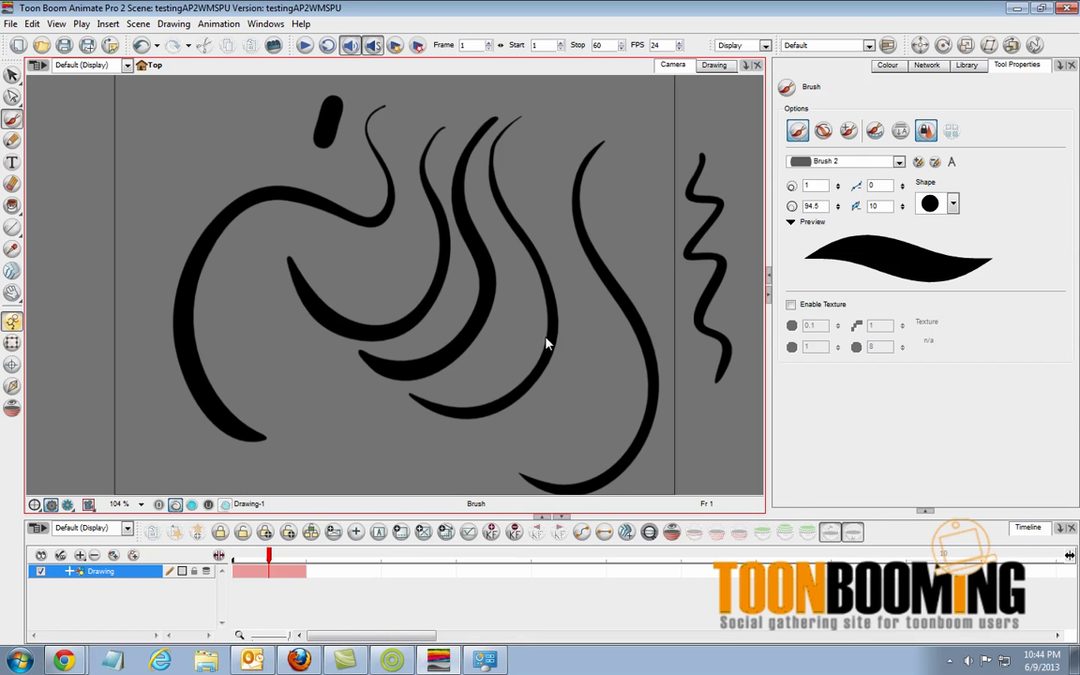